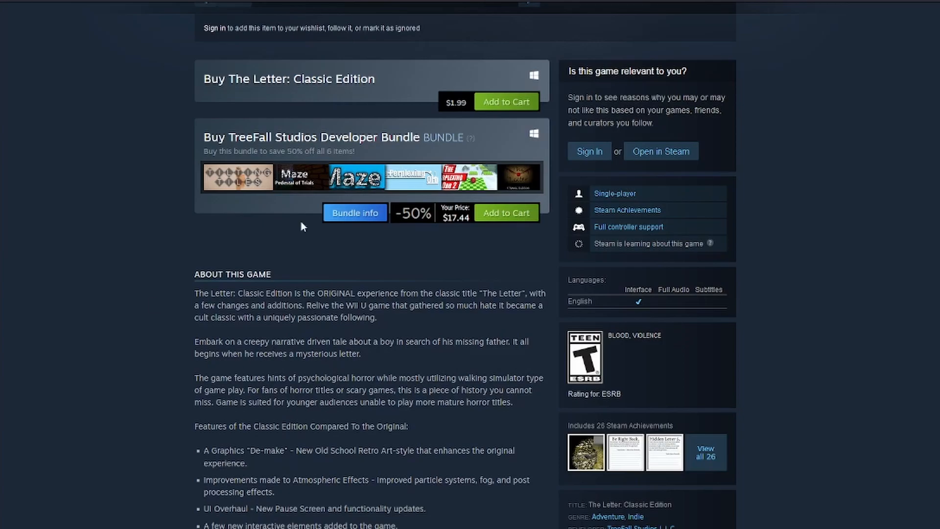
drag(224, 78, 387, 87)
click(413, 90)
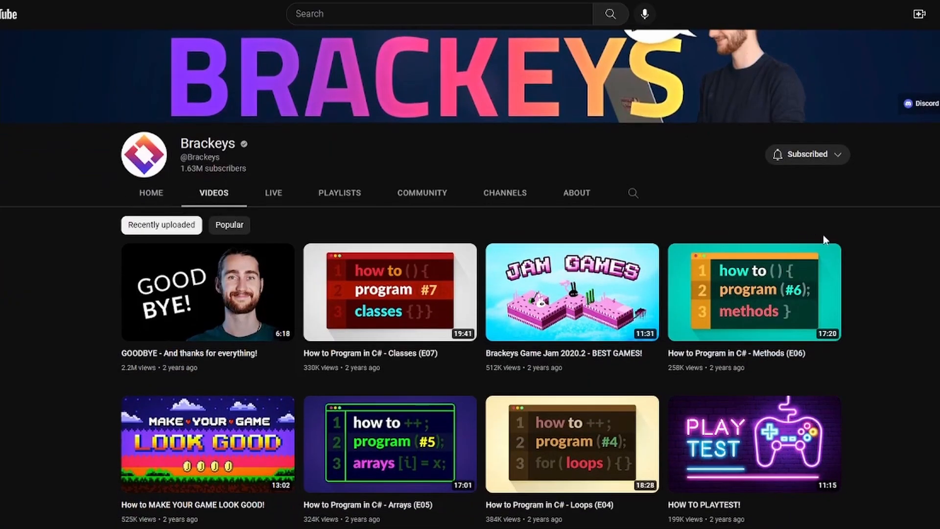
scroll(826, 240, down, 4)
scroll(825, 240, up, 4)
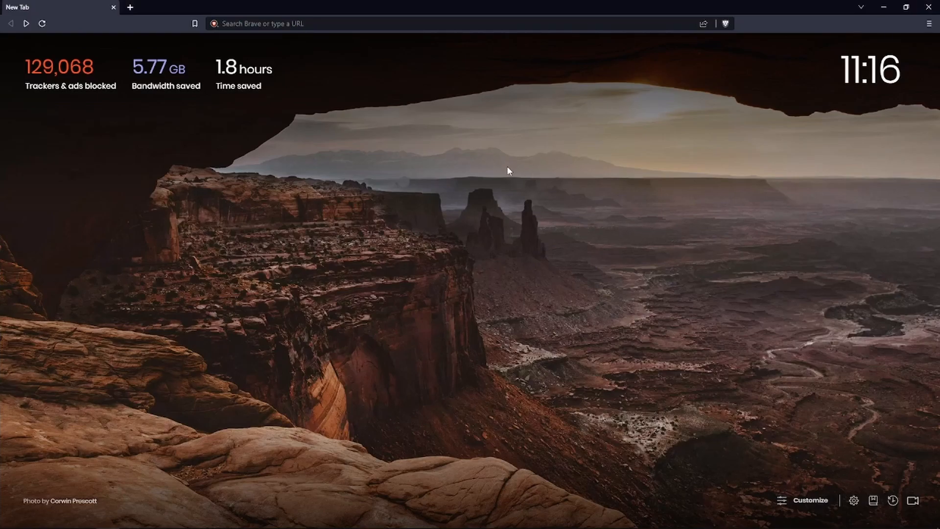
Step: Search the web for "unity 3d" and open the official Unity website from the results
click(307, 25)
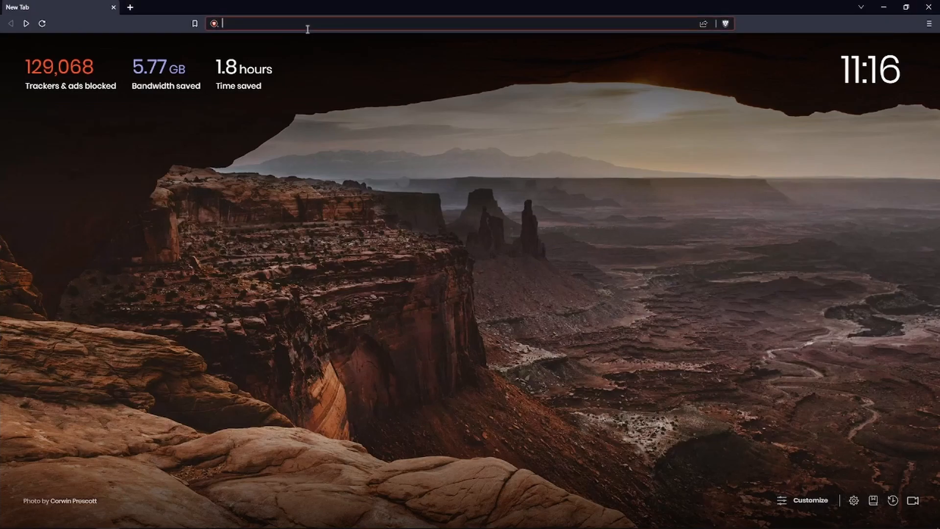
text(unity+3d&source=desktop)
key(Return)
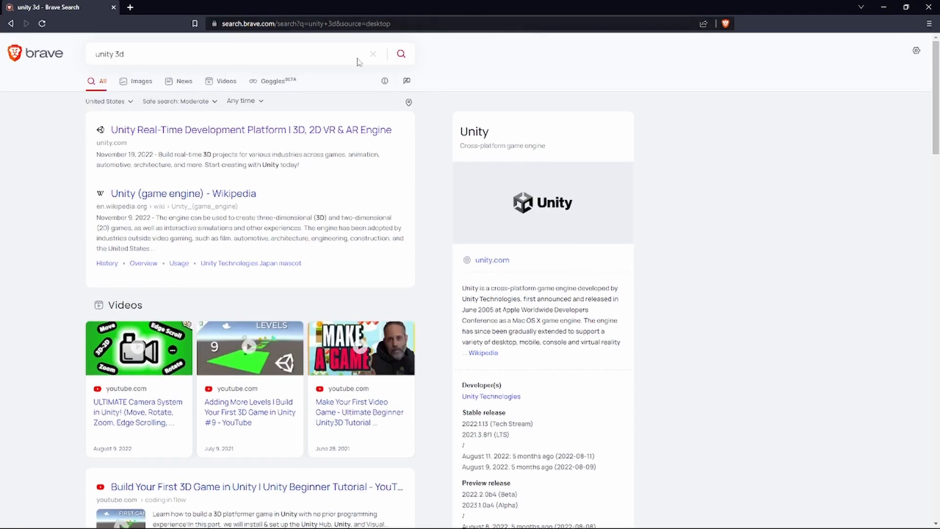
click(242, 130)
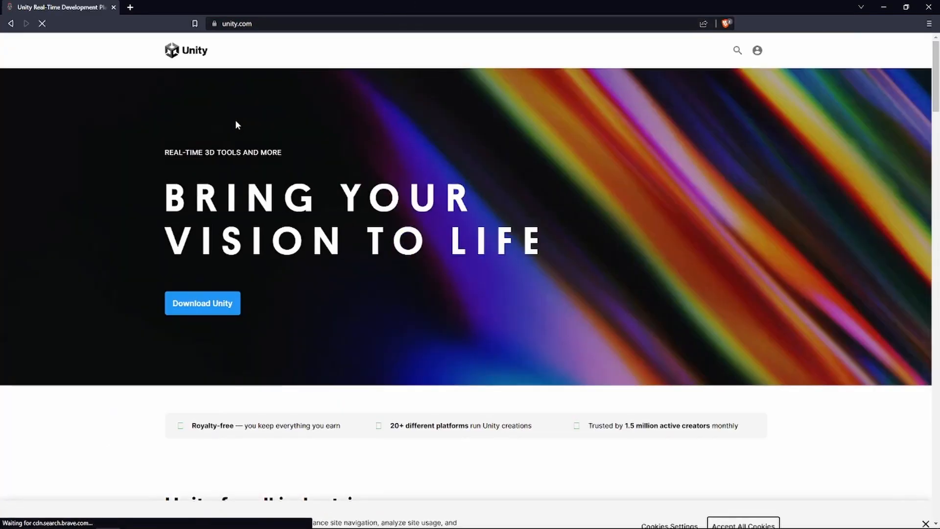
Step: Open the Unity download page and examine the instructions for downloading the Unity Hub
scroll(385, 166, down, 3)
scroll(386, 167, up, 3)
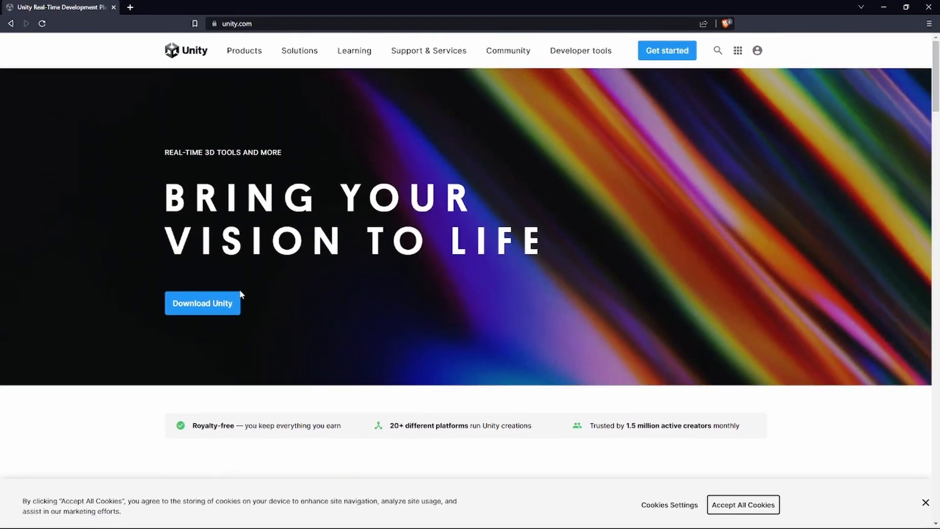
click(213, 310)
scroll(274, 240, down, 3)
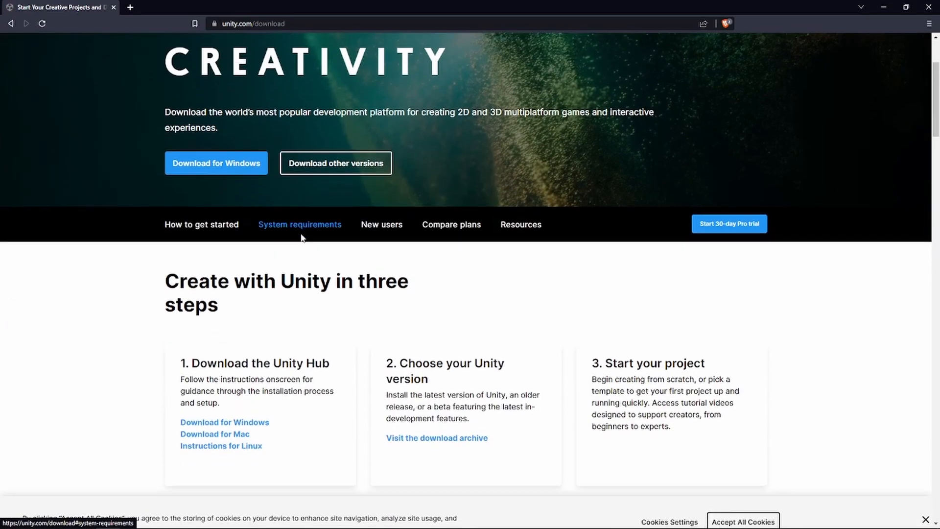
scroll(203, 174, down, 3)
drag(171, 202, 343, 217)
click(230, 231)
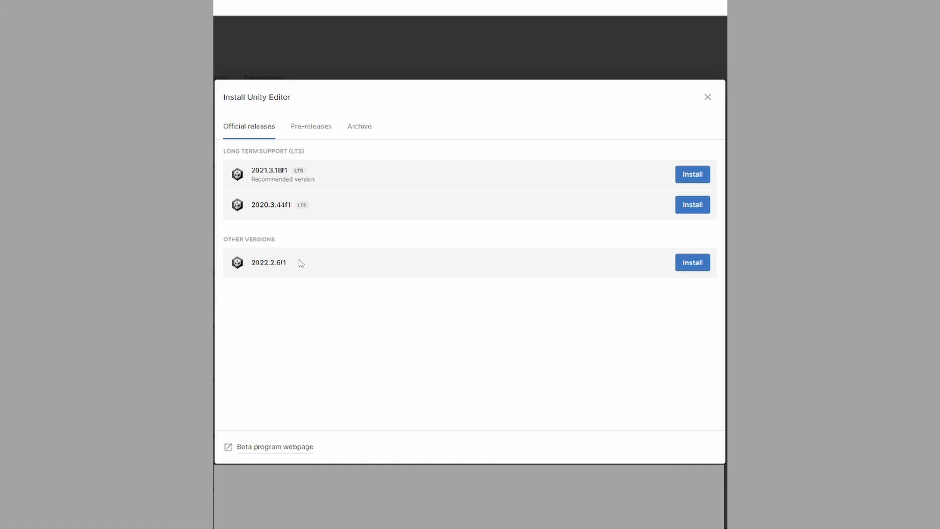
Step: In Unity Hub's editor installation dialog, look through the pre-releases and archive options, and open the online download archive
click(314, 137)
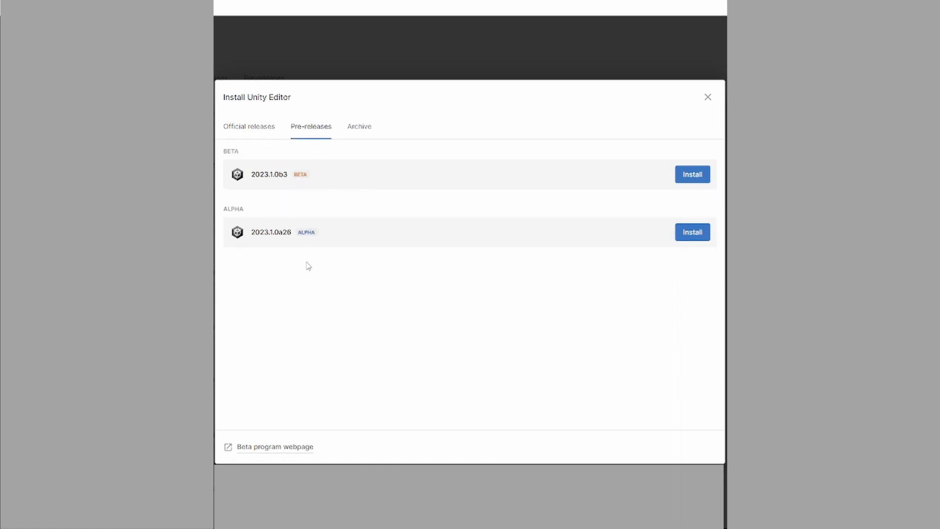
click(349, 129)
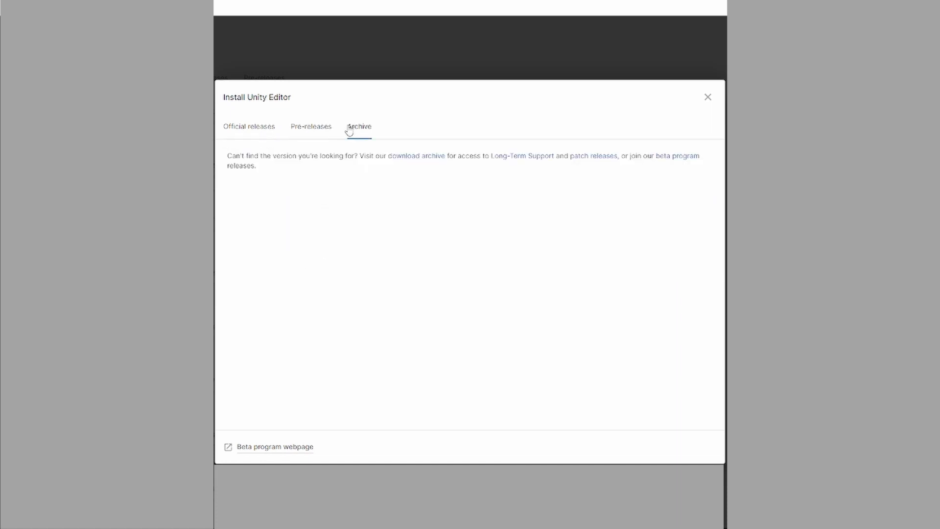
click(419, 160)
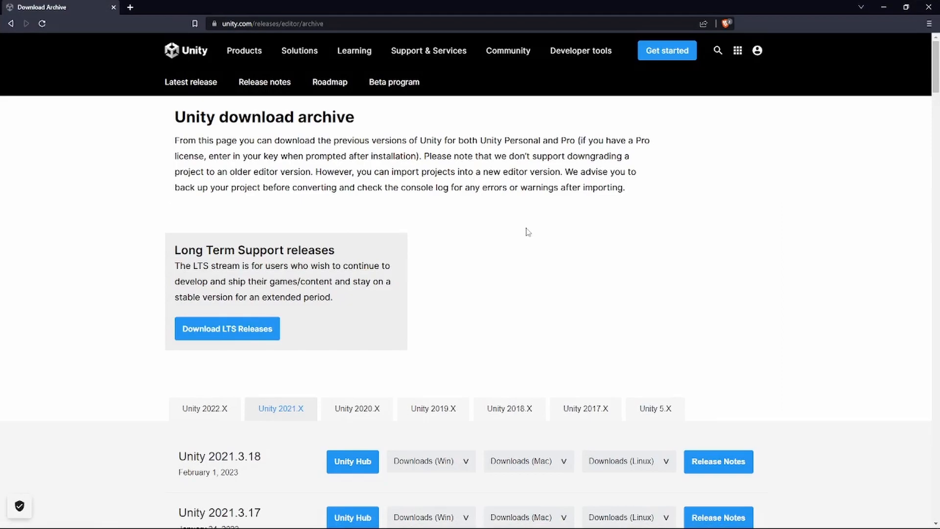
Step: Look through the Unity 2021.X releases, try to open version 2021.3.17 in Unity Hub, and cancel the launch request
scroll(542, 291, down, 1)
scroll(542, 290, down, 3)
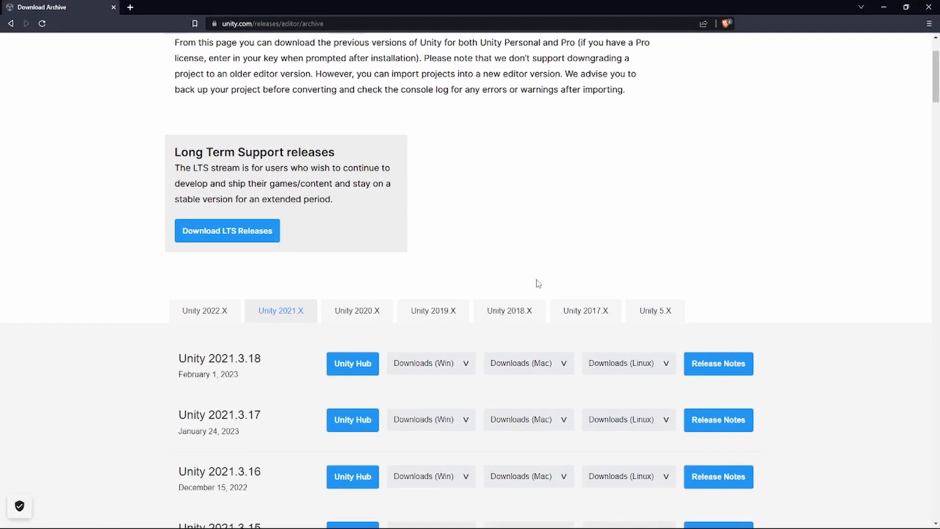
scroll(277, 263, down, 10)
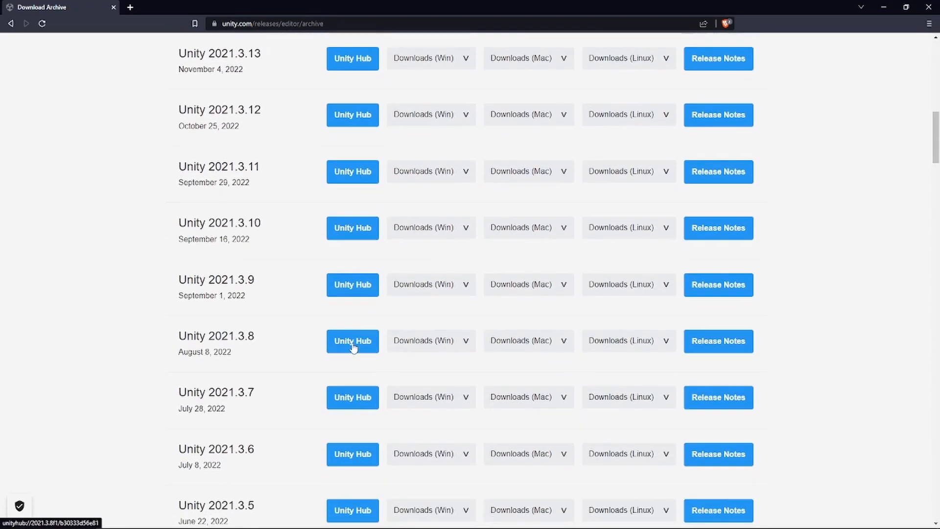
scroll(362, 343, up, 13)
scroll(386, 334, down, 4)
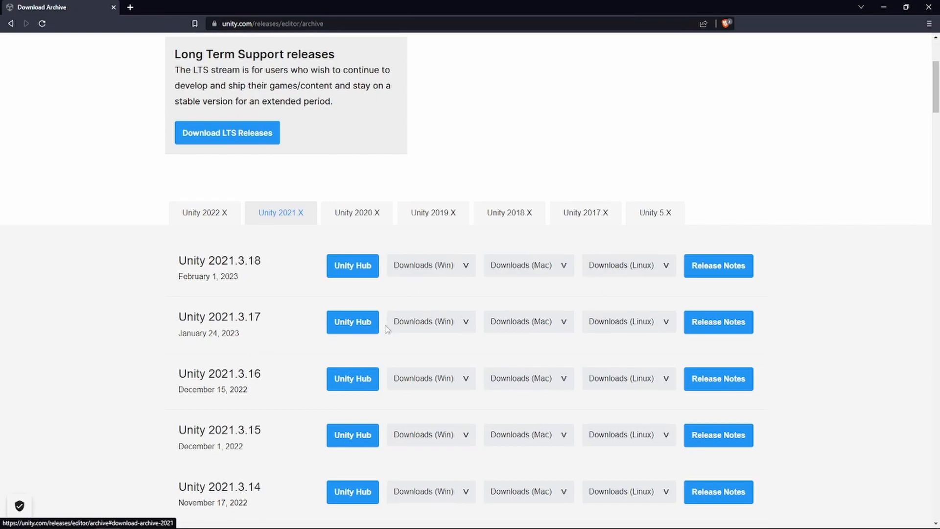
click(368, 332)
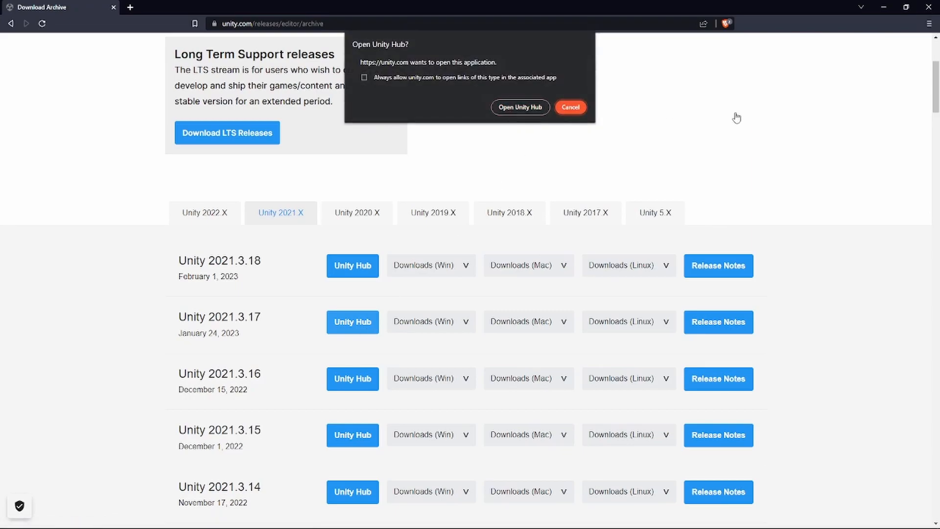
click(583, 108)
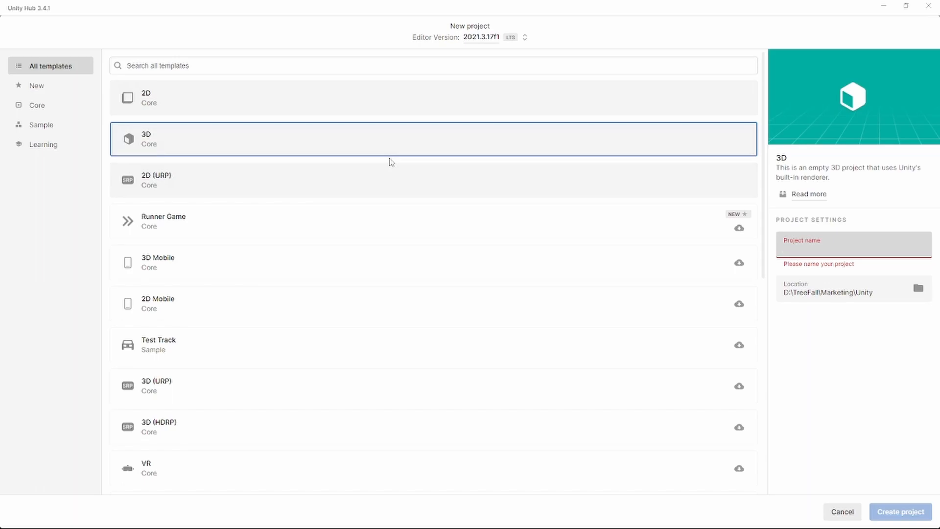
Step: Choose the 3D Core template for the new project and name it "TreeFall Tutorial Game"
click(168, 153)
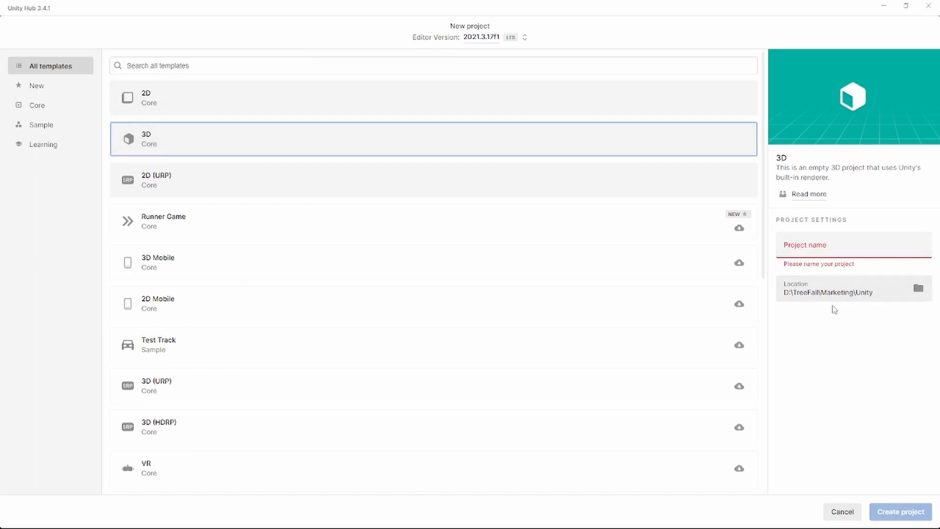
click(813, 243)
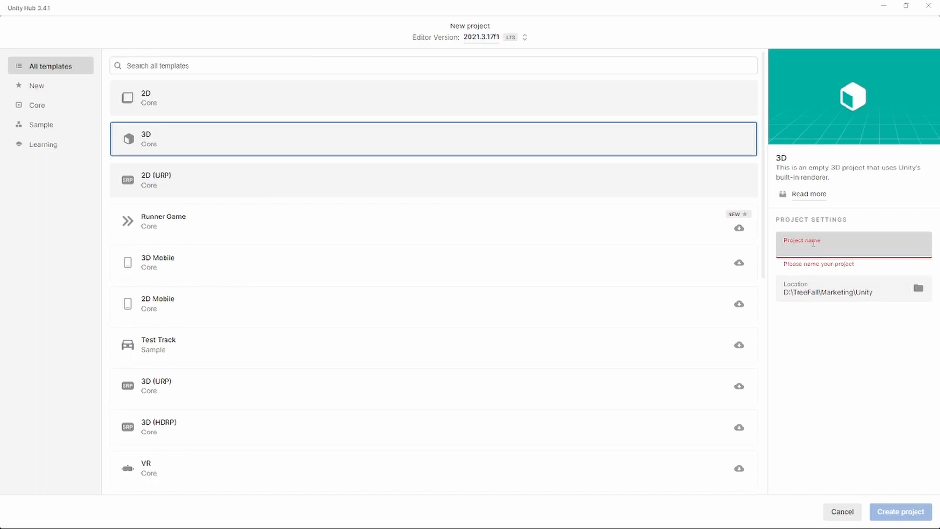
text(TreeFall)
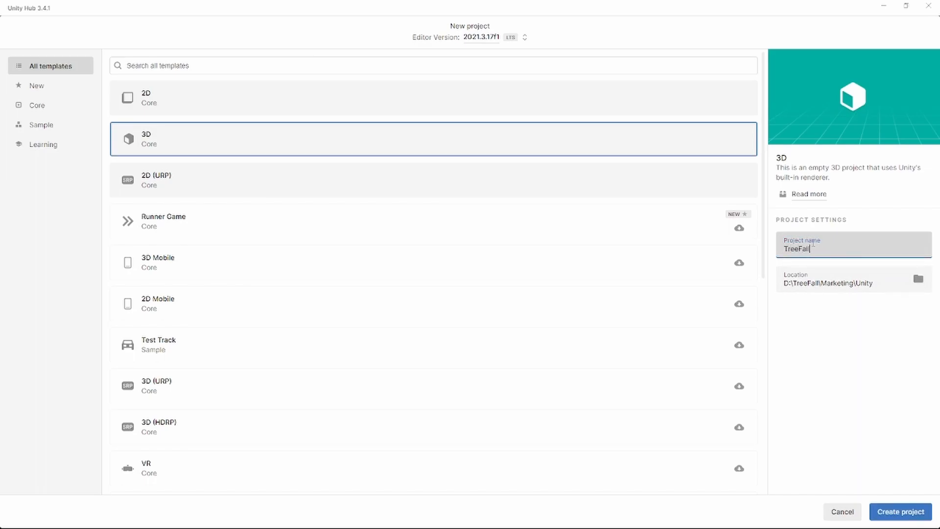
text( Tutorial Game)
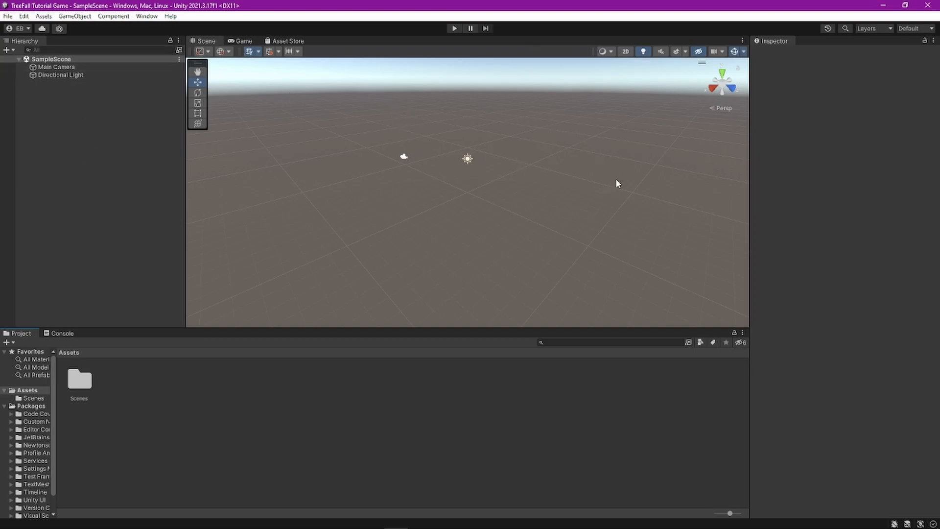
Step: Inspect the Main Camera and Directional Light in the sample scene, leaving the Main Camera selected
double_click(87, 66)
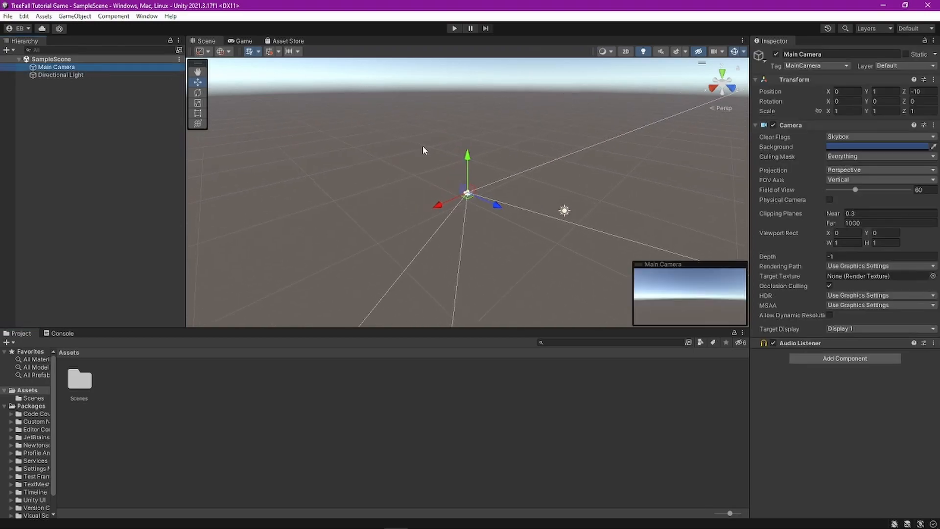
double_click(78, 75)
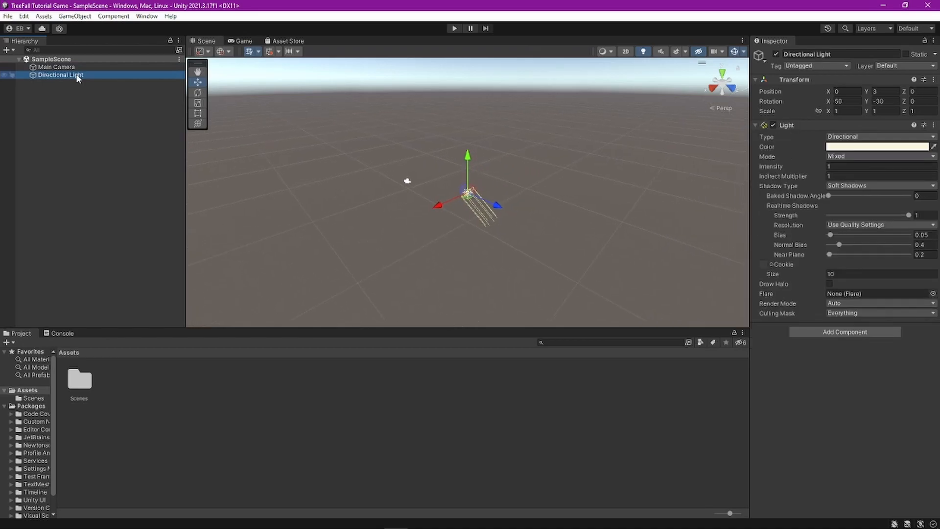
click(77, 70)
click(77, 70)
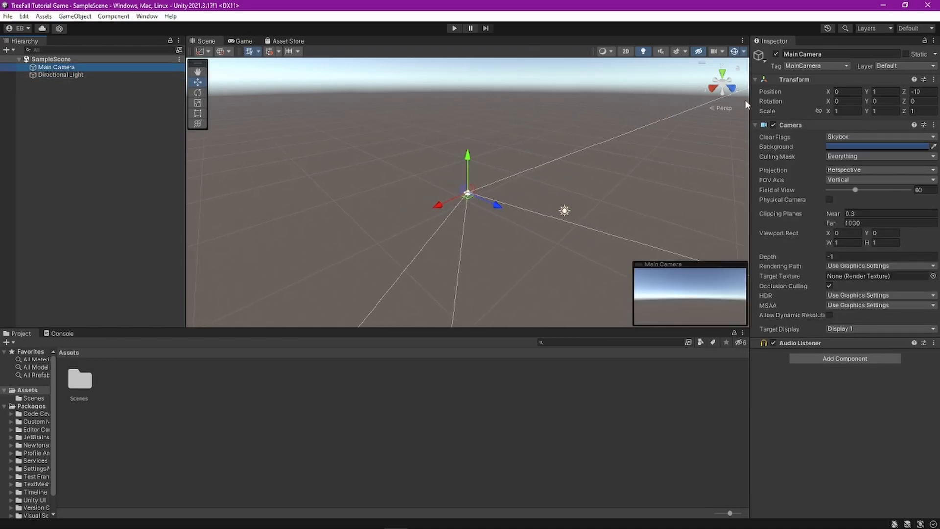
Step: Widen the Inspector, dock the Hierarchy between the Project window and the Inspector, and narrow the Hierarchy
drag(747, 102, 703, 100)
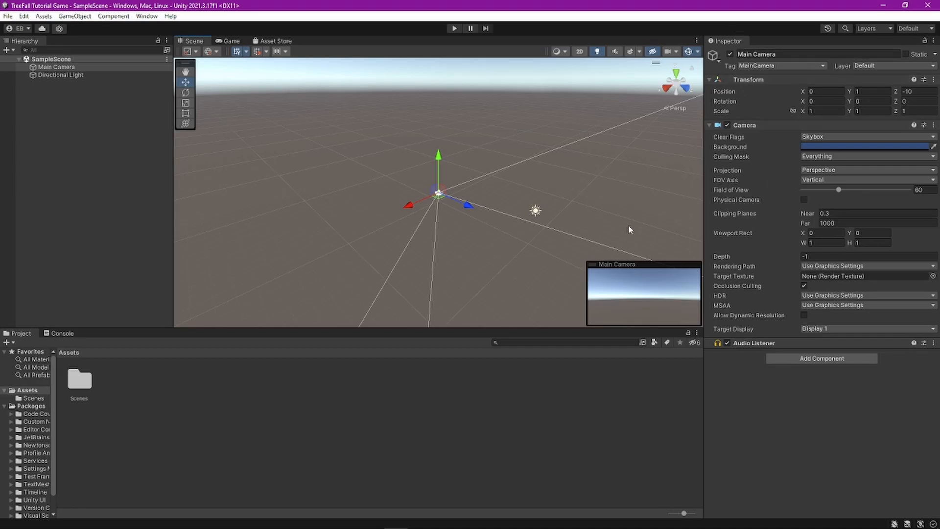
drag(22, 41, 611, 425)
drag(467, 395, 573, 412)
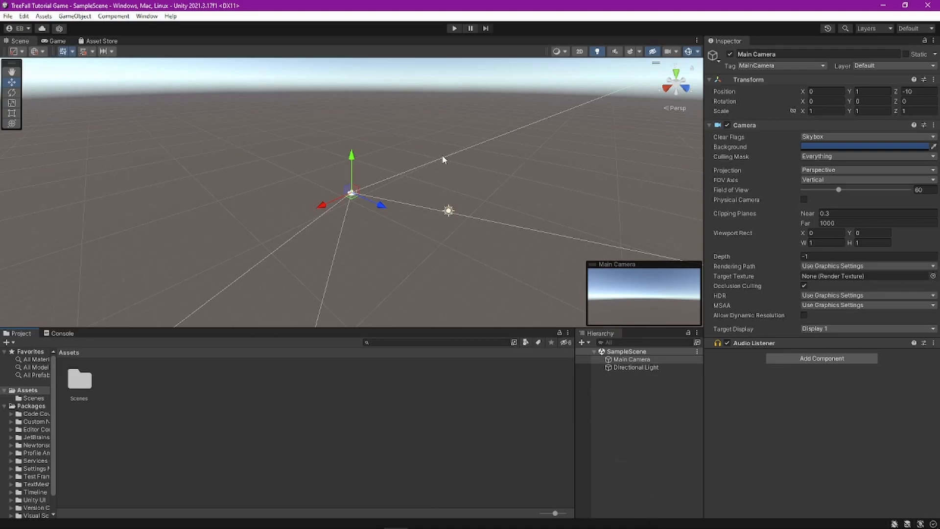
Step: Dock the Game view side by side with the Scene view, between it and the Inspector
right_drag(318, 120, 460, 126)
mouse_move(263, 159)
right_down()
mouse_move(271, 147)
mouse_move(263, 146)
right_up()
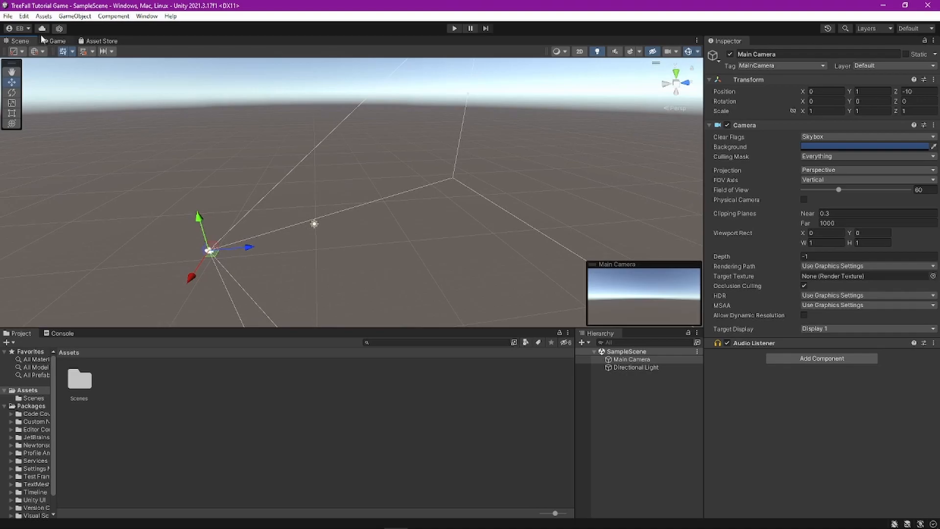
drag(55, 41, 630, 208)
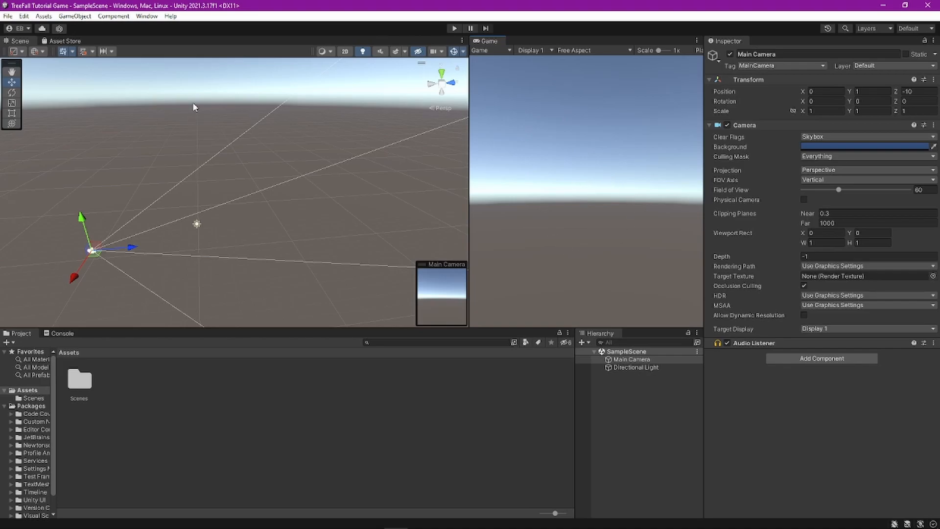
Step: Keep the Game view in Game mode and set its resolution to 1080P (1920x1080)
click(498, 51)
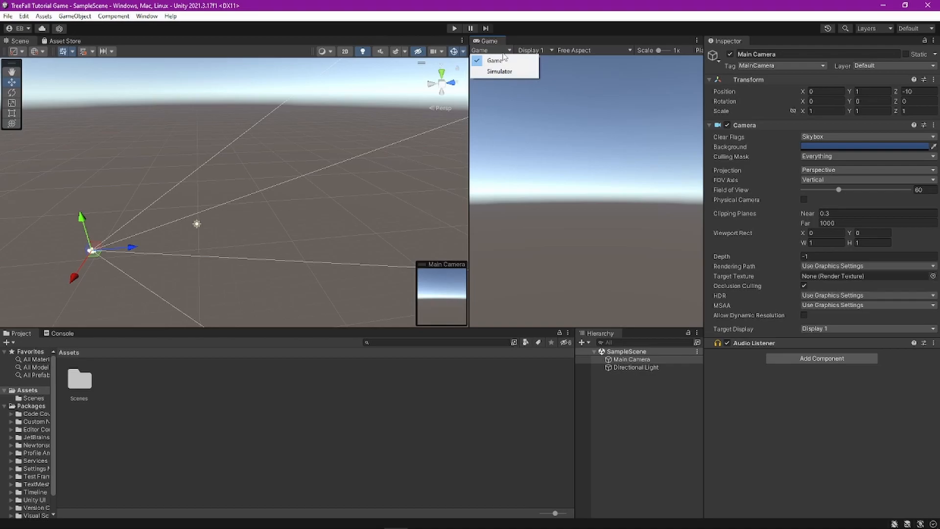
click(503, 60)
click(531, 50)
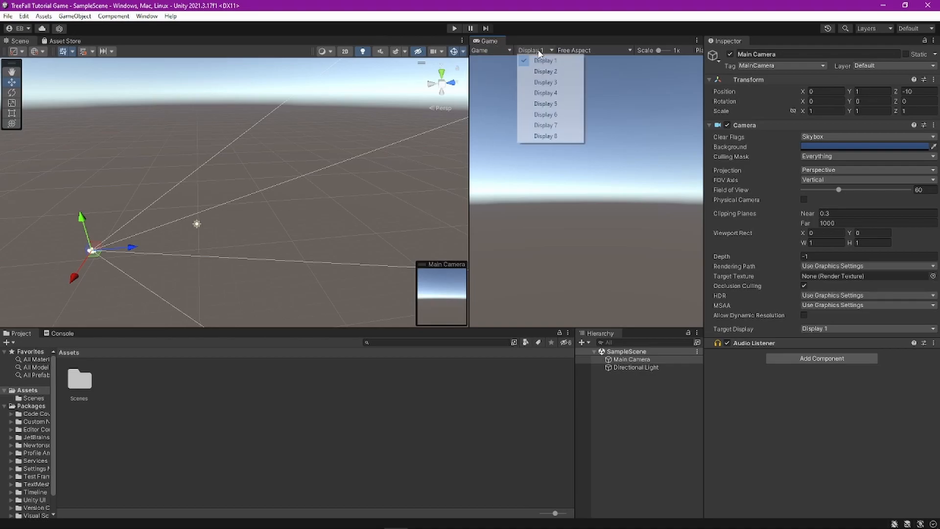
click(587, 51)
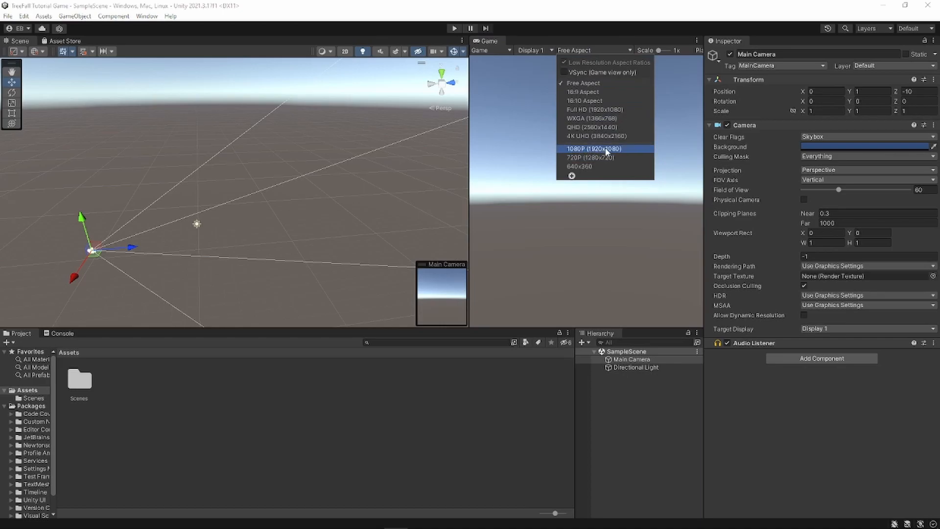
click(631, 148)
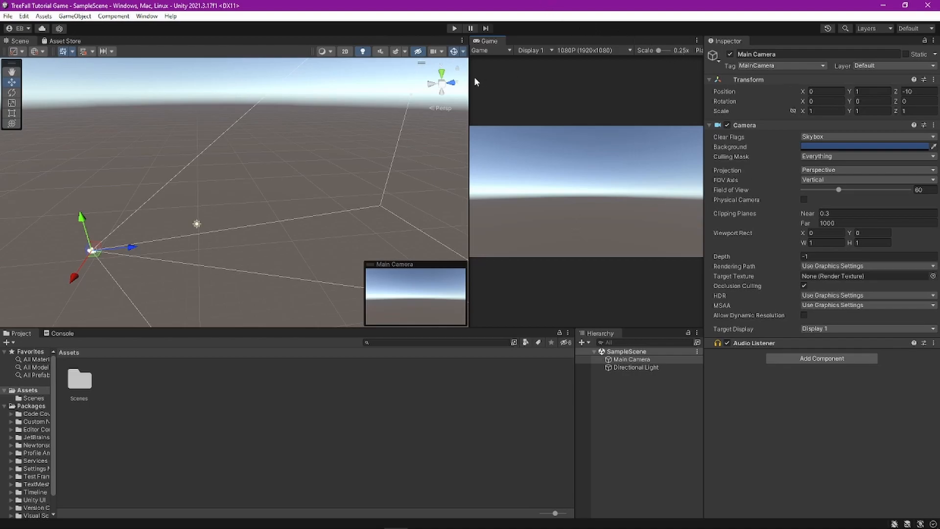
Step: Widen the Game view to expose all its options and set its play behavior to Play Maximized
drag(470, 76, 345, 84)
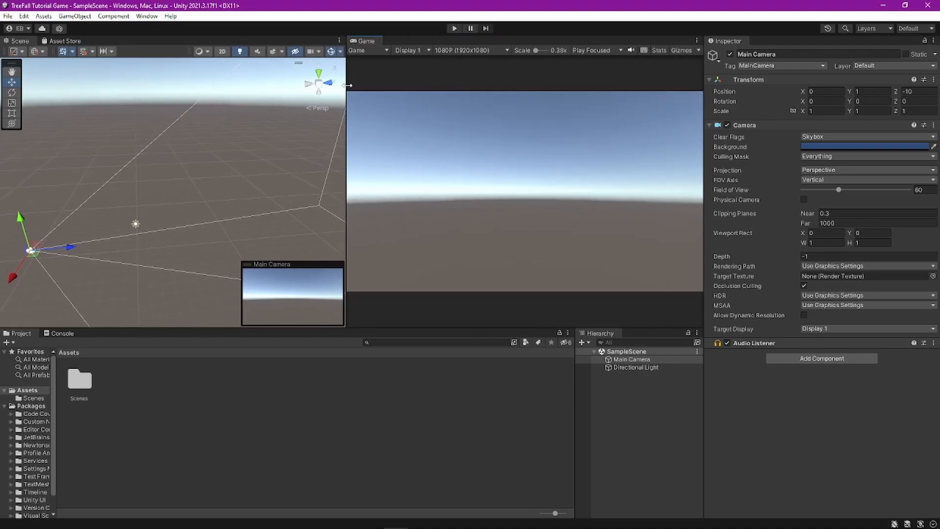
click(606, 50)
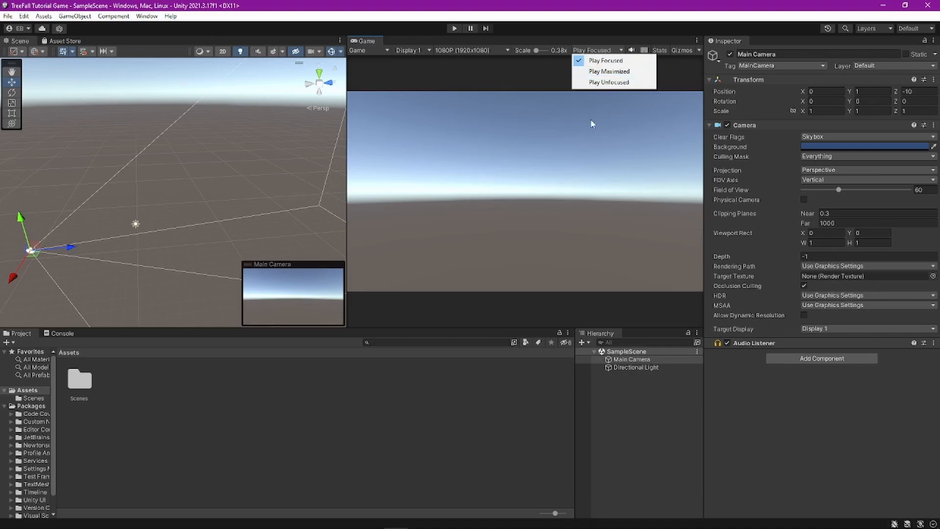
click(629, 73)
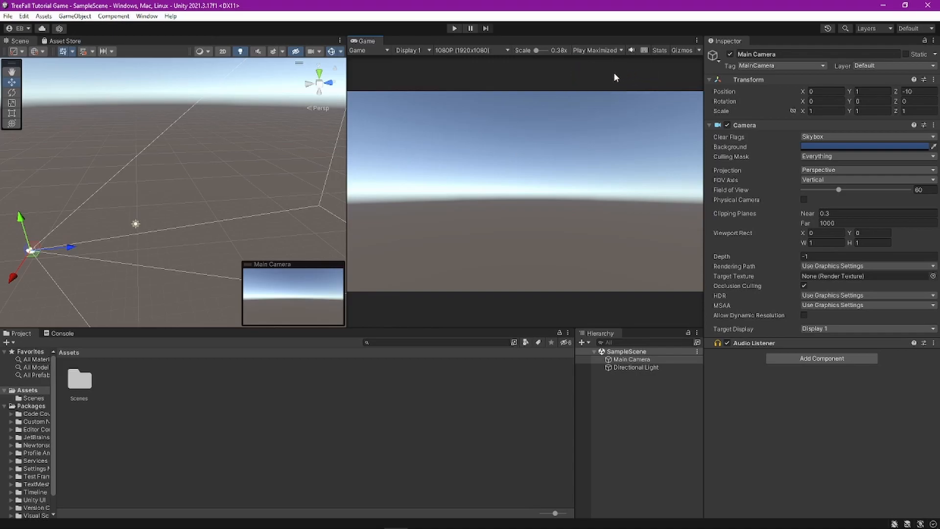
Step: Toggle the Game view's audio mute and enlarge the Scene view by narrowing the Game view
click(632, 50)
click(346, 123)
drag(346, 123, 514, 145)
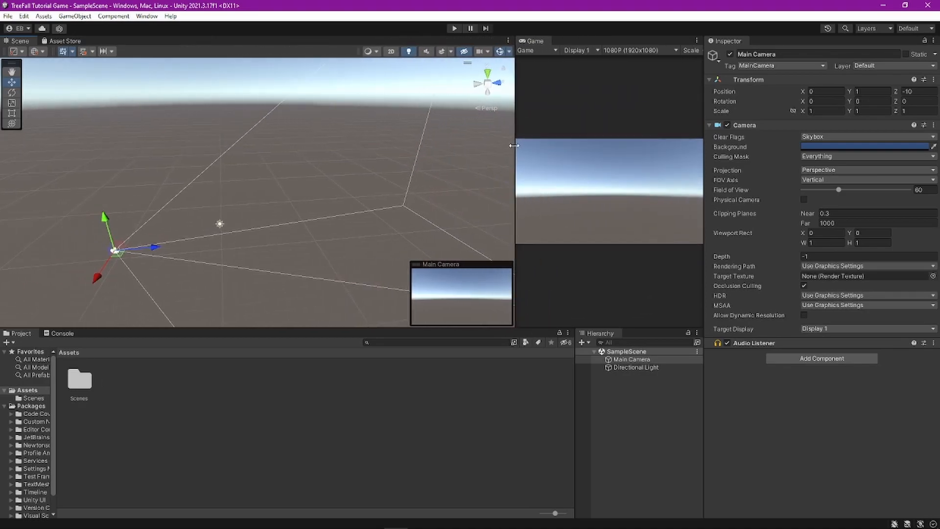
Step: View the Asset Store page, return to the Scene view, and close the Asset Store tab
click(64, 41)
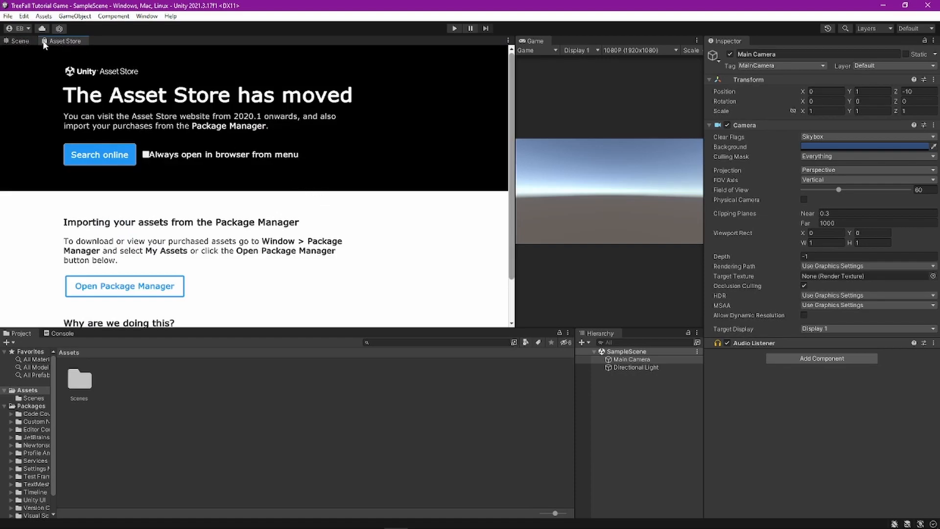
click(24, 41)
right_click(77, 42)
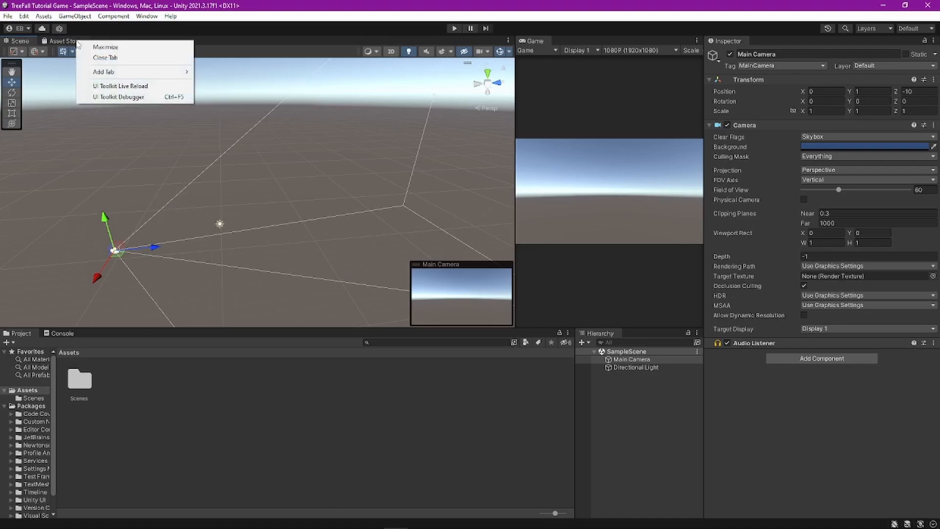
click(124, 58)
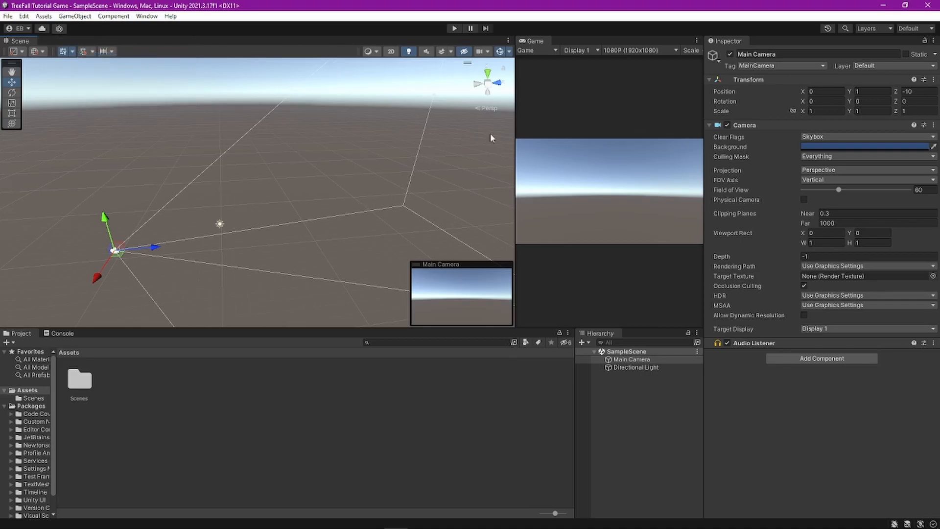
Step: Dock the Game view as a tab beside the Scene tab and bring the Scene view to the front
click(535, 42)
drag(540, 44, 55, 43)
click(25, 42)
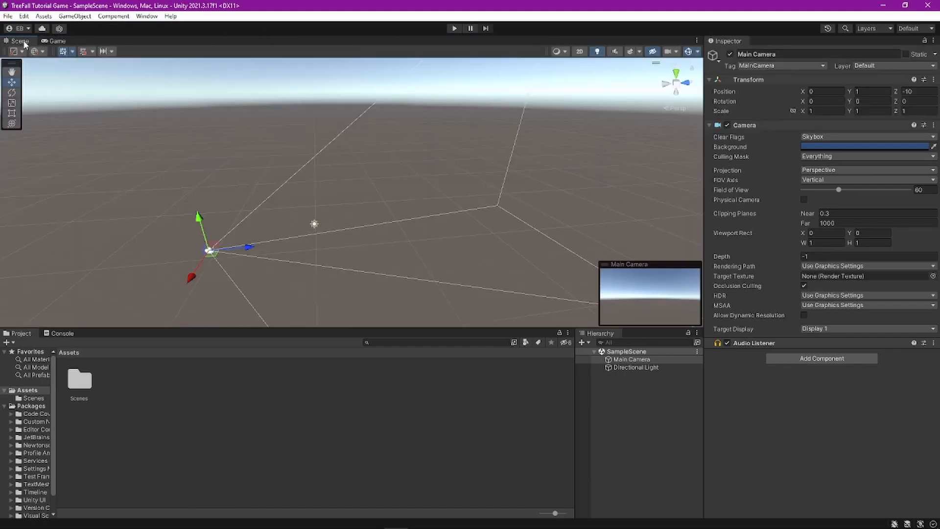
right_drag(285, 120, 383, 134)
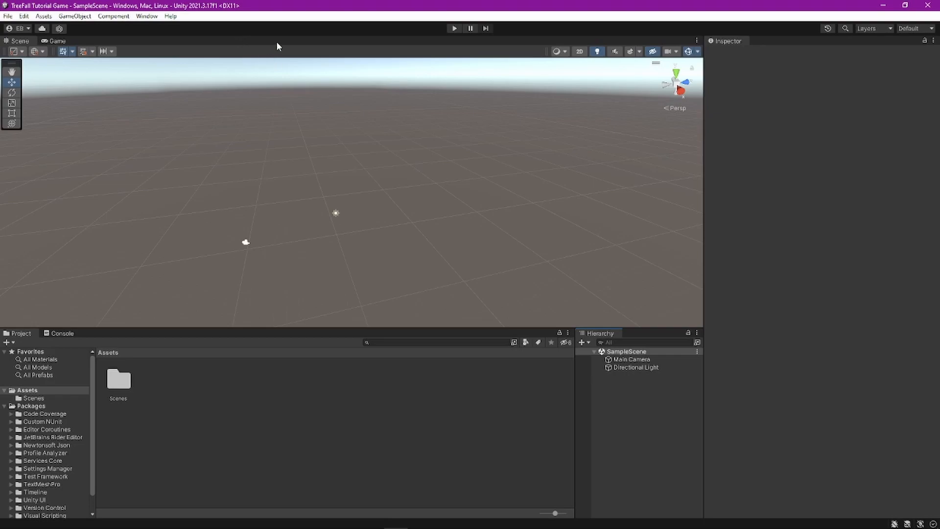
Step: Open the Package Manager and dock it as a tab next to the Inspector
click(148, 17)
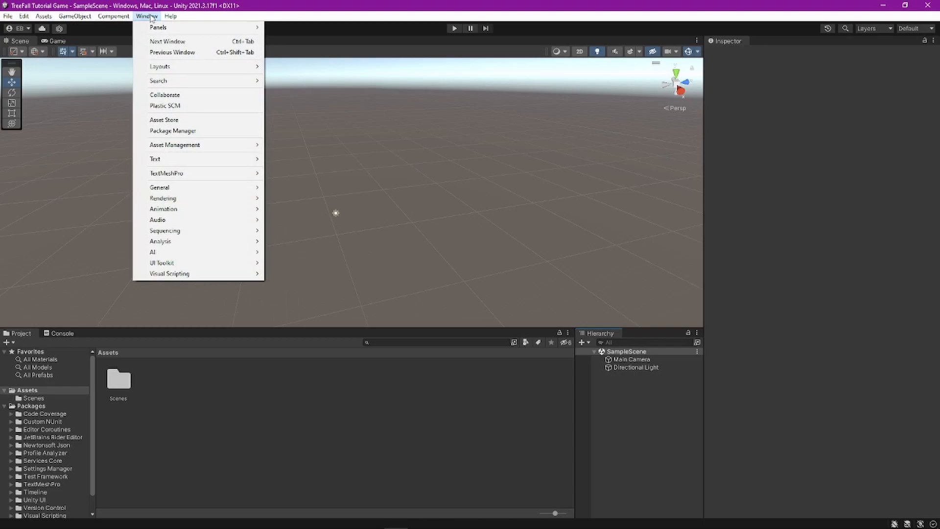
click(202, 131)
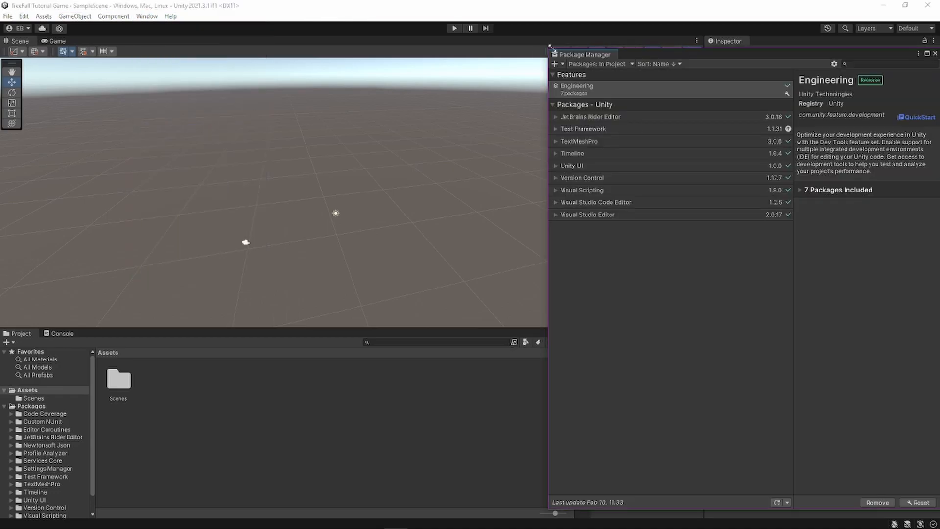
drag(581, 52, 773, 40)
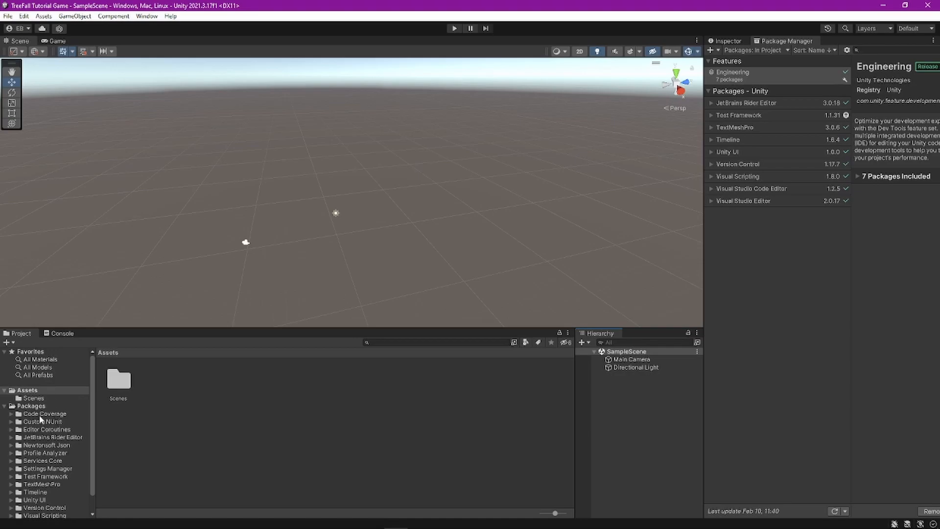
Step: Examine the contents of the Scenes folder, return to Assets, and look through the project's Packages folders
double_click(123, 384)
click(108, 375)
click(106, 353)
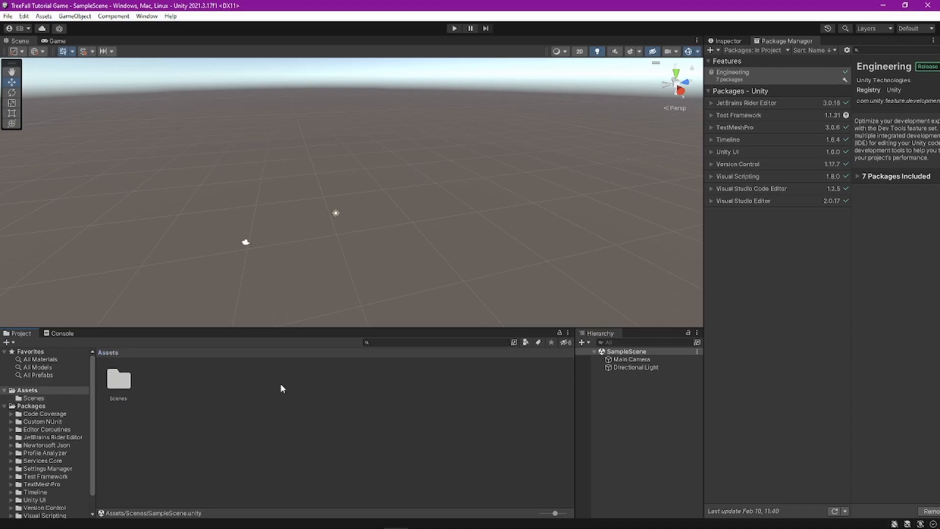
scroll(58, 416, down, 2)
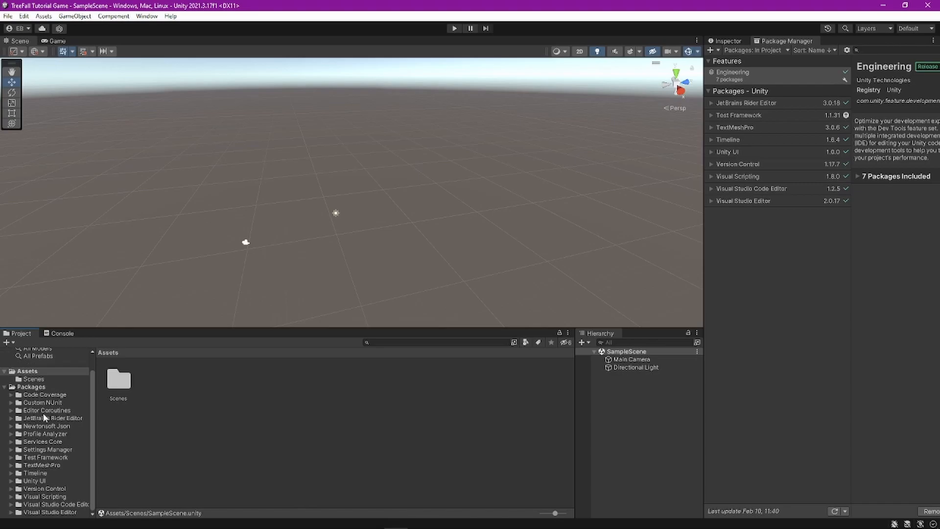
scroll(46, 468, up, 2)
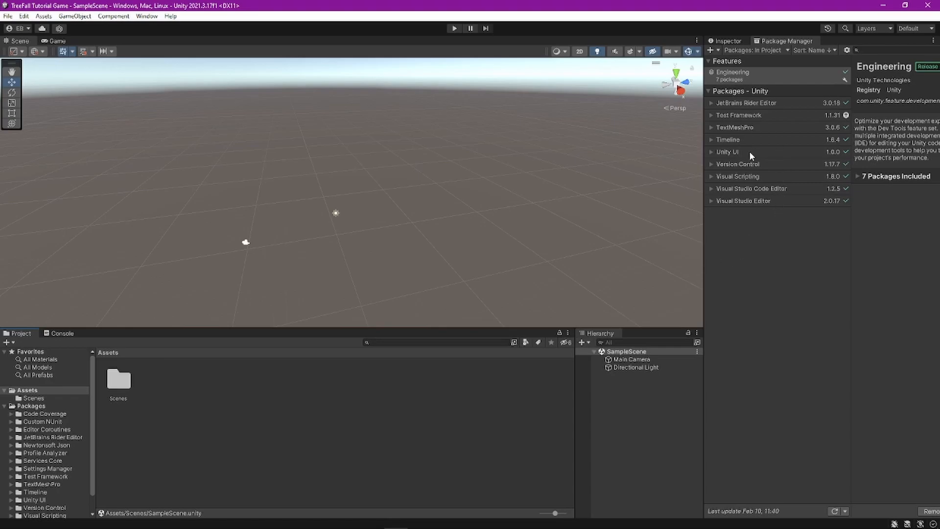
Step: Widen the Package Manager to show package details and remove the JetBrains Rider Editor package from the project
drag(703, 122, 618, 137)
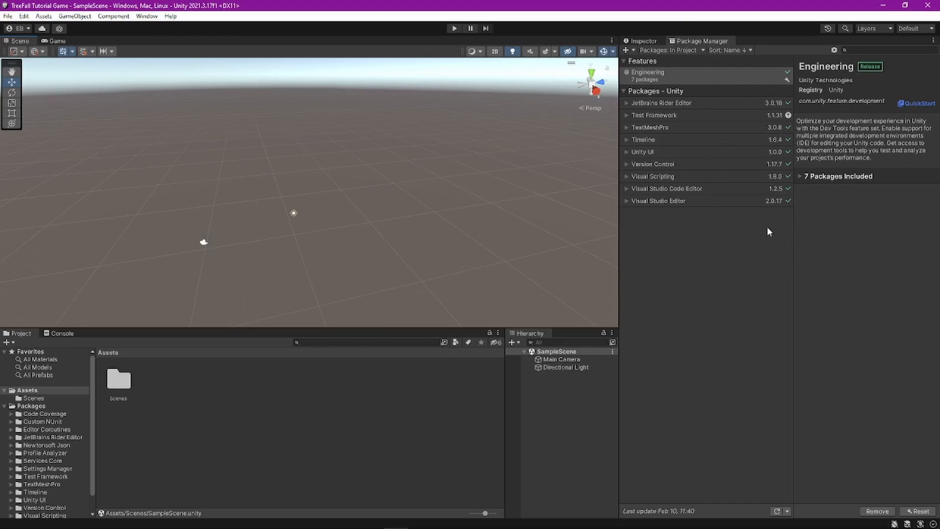
click(701, 102)
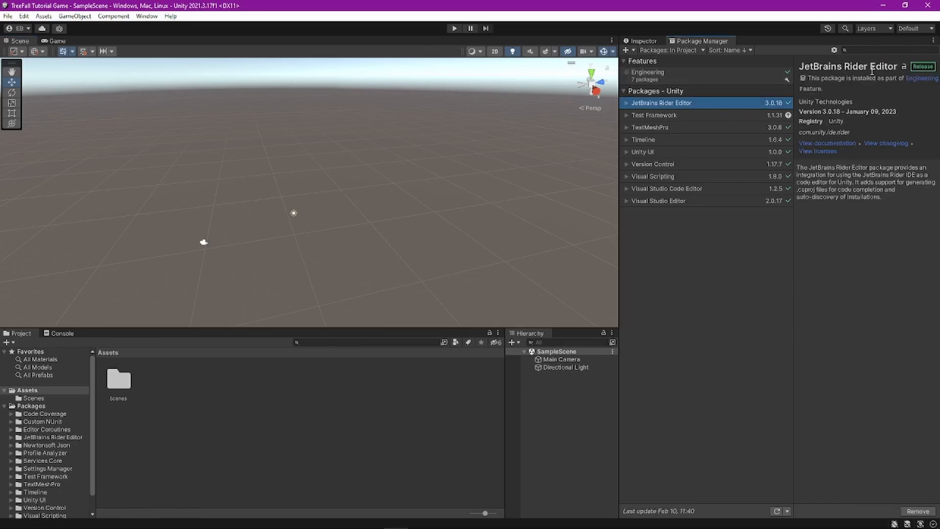
drag(851, 167, 903, 175)
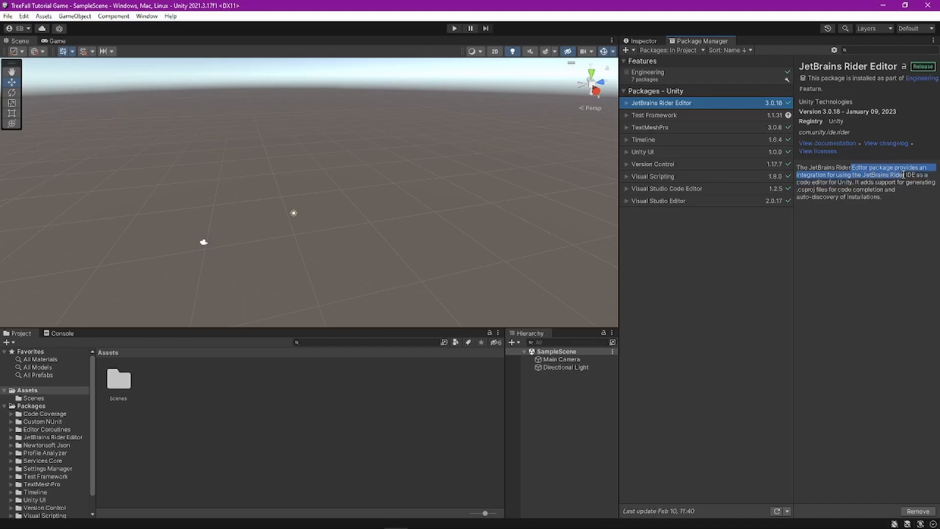
click(857, 184)
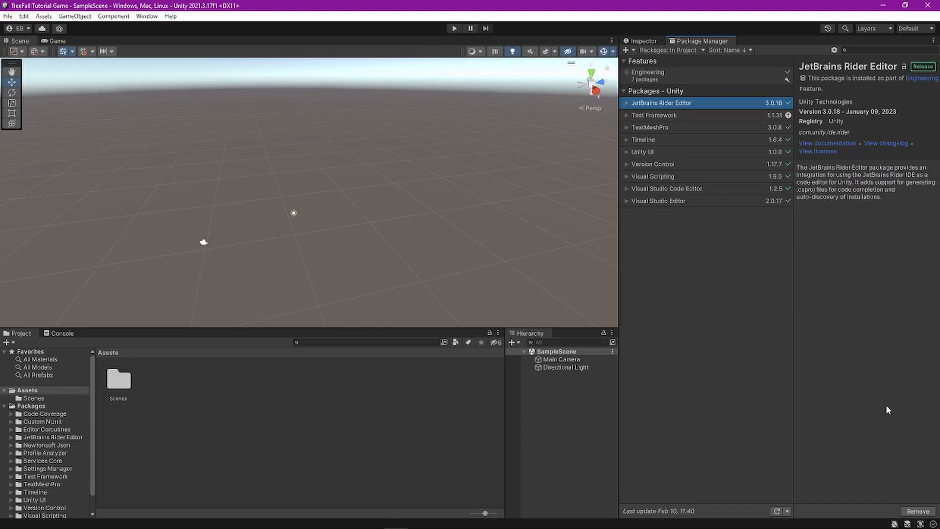
click(917, 511)
click(501, 289)
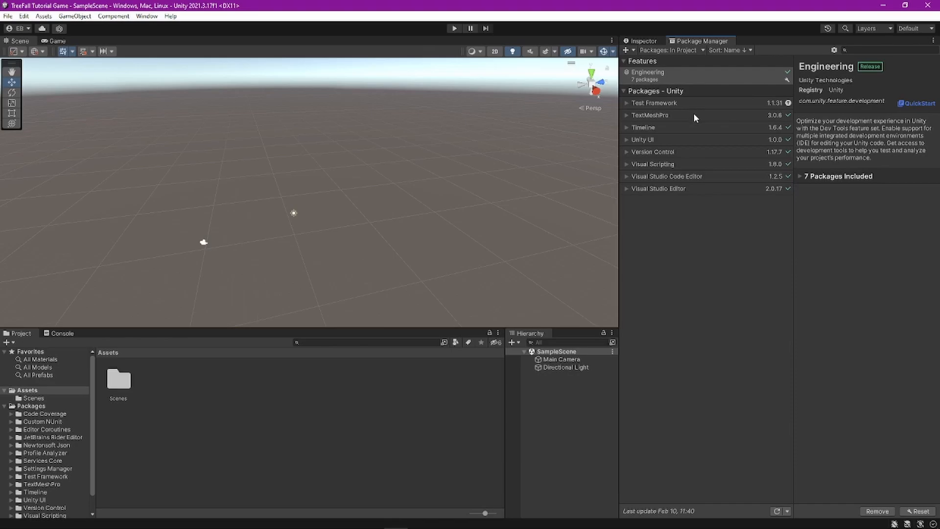
Step: Remove the Timeline package from the project and confirm the removal
click(658, 127)
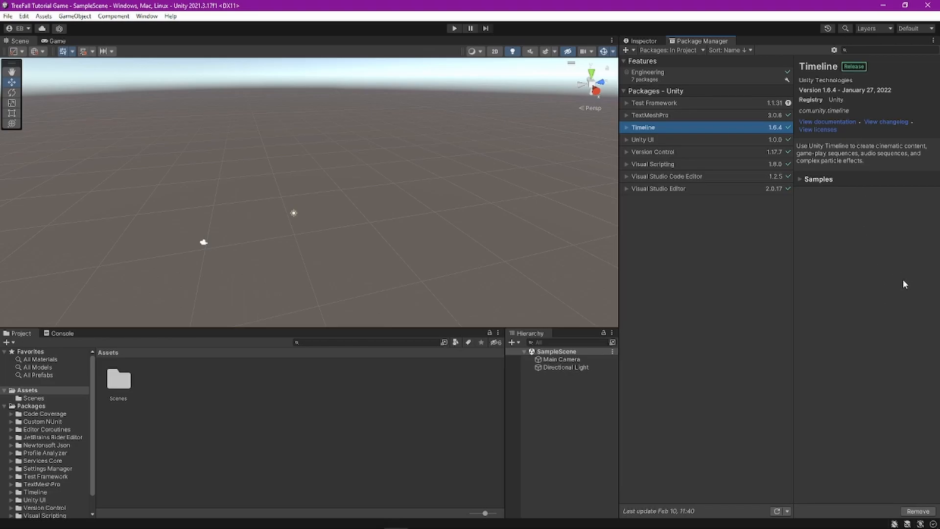
click(917, 510)
click(459, 289)
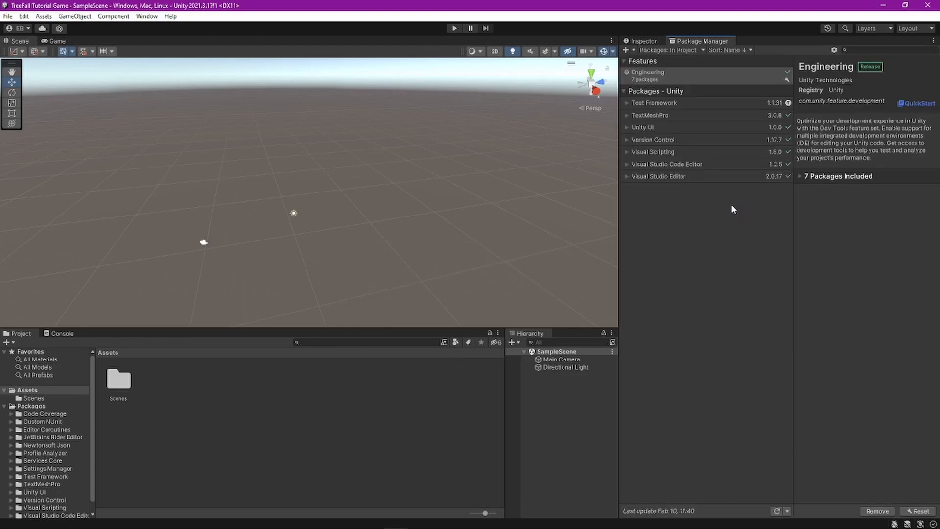
Step: Read the Version Control package's description and remove that package from the project
click(678, 140)
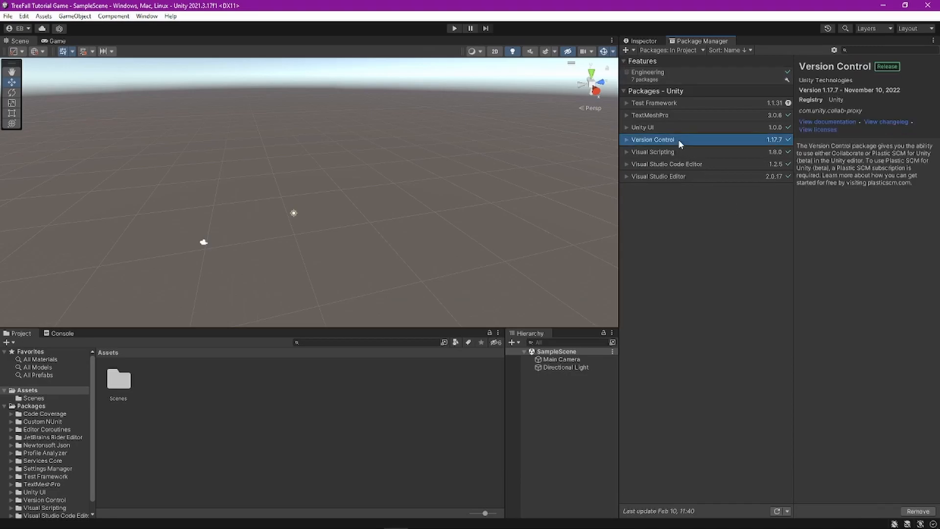
drag(824, 154, 913, 154)
click(913, 154)
click(918, 511)
click(463, 290)
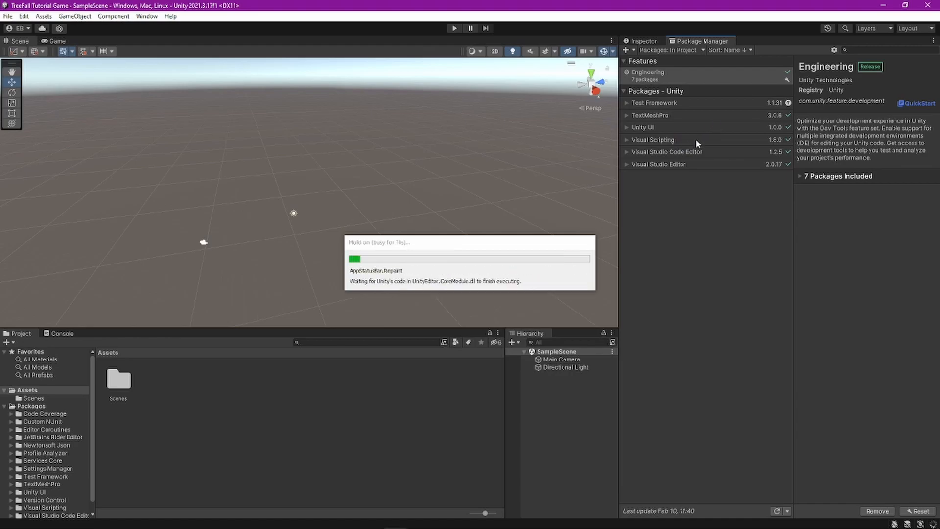
Step: Remove the Visual Scripting package from the project and confirm the removal
click(679, 139)
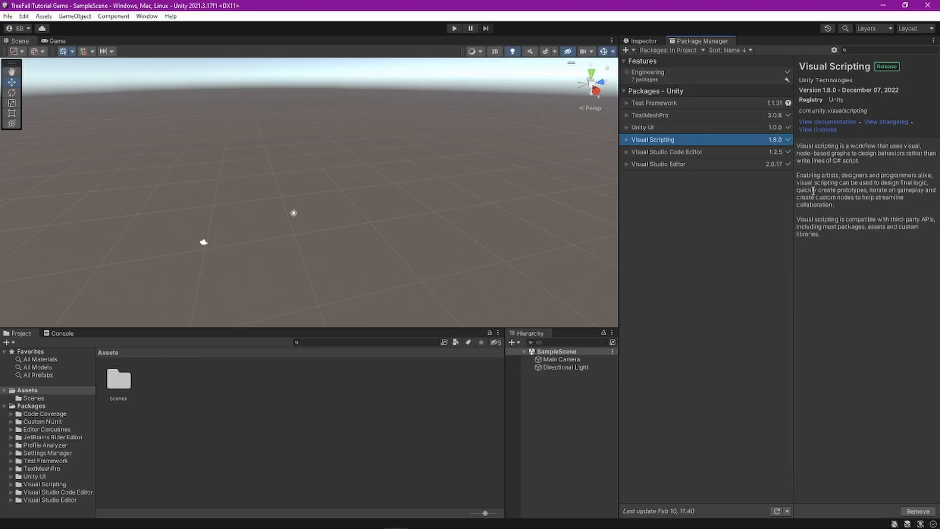
click(917, 511)
click(458, 289)
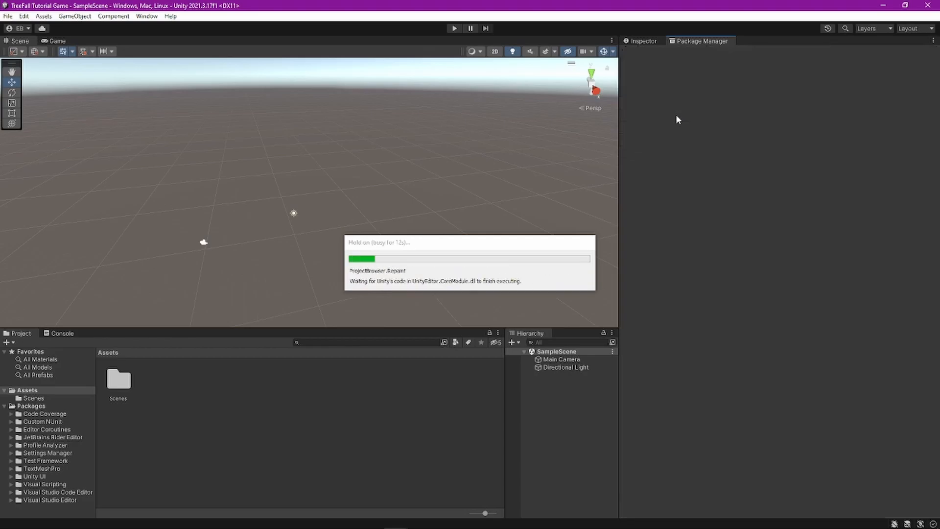
Step: Examine the details of the remaining TextMeshPro, Test Framework, Unity UI, Visual Studio Code Editor and Visual Studio Editor packages
click(675, 116)
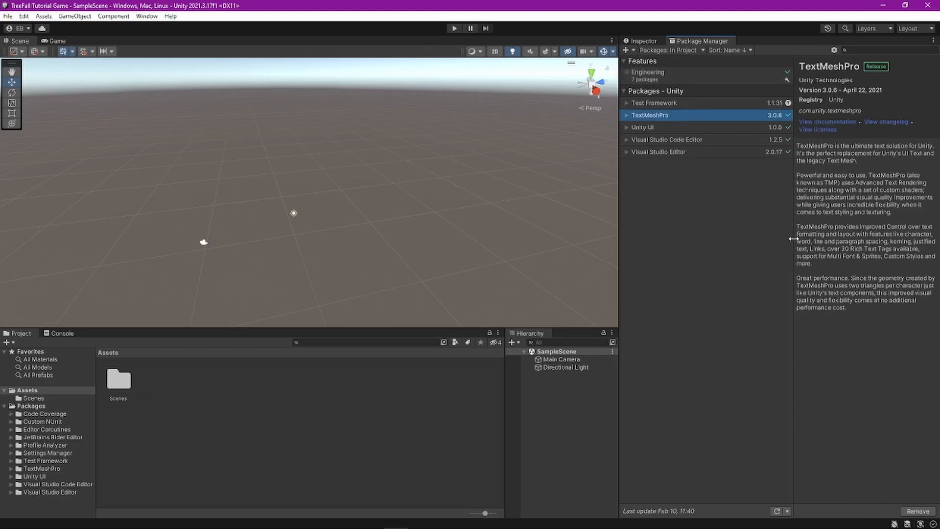
click(660, 102)
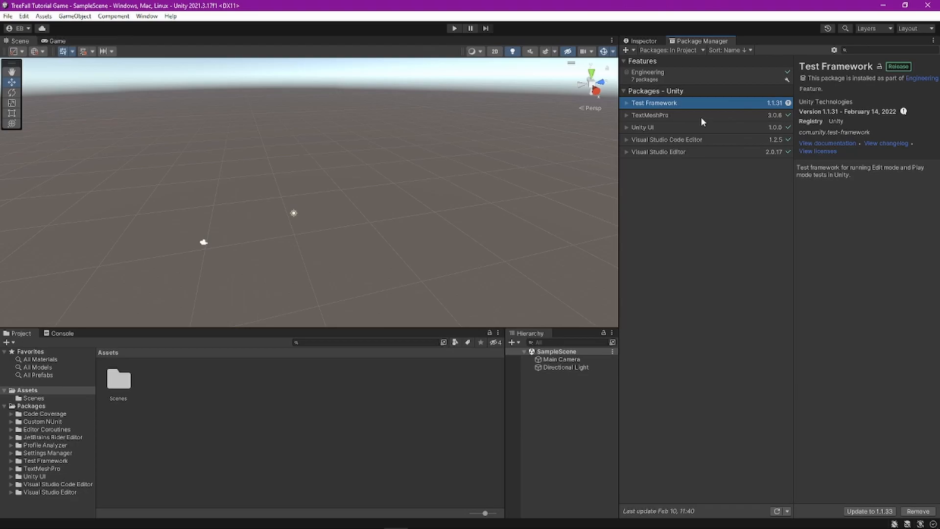
click(683, 114)
click(680, 125)
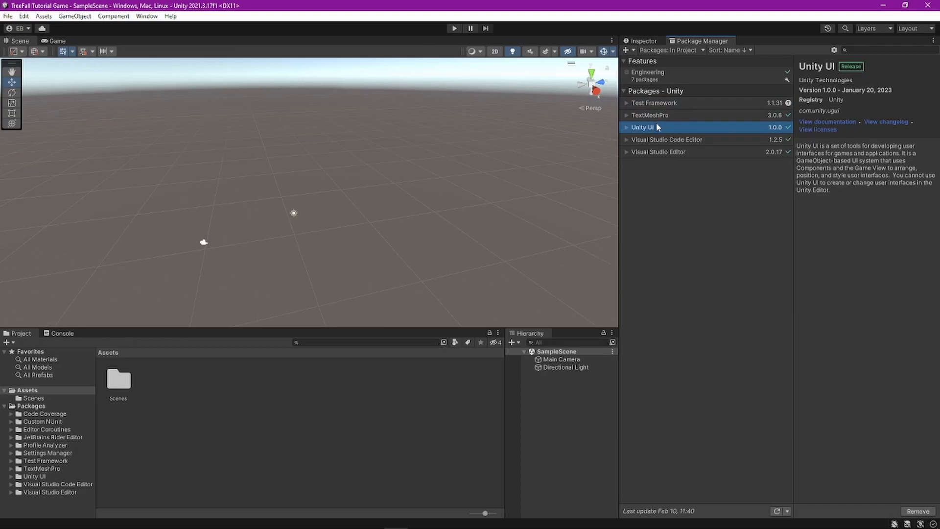
click(683, 141)
click(681, 149)
click(680, 141)
click(680, 150)
click(679, 139)
click(680, 148)
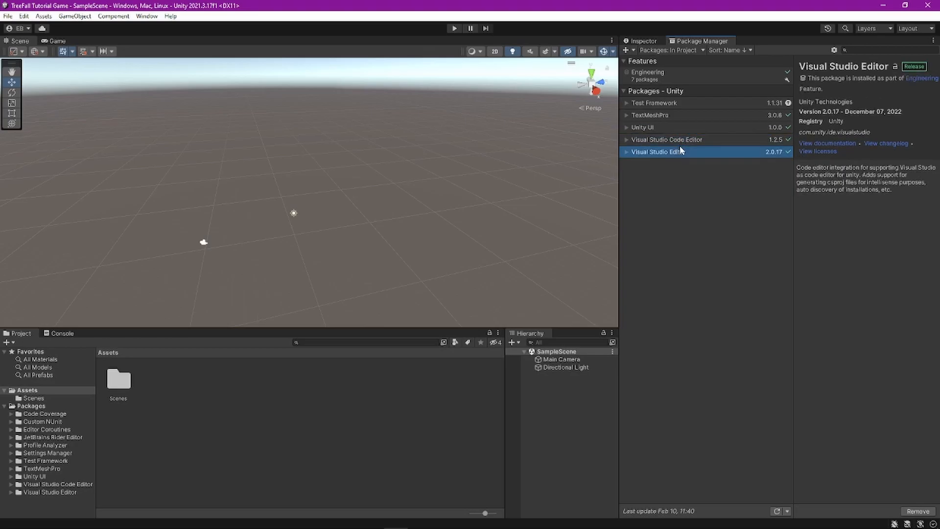
click(680, 145)
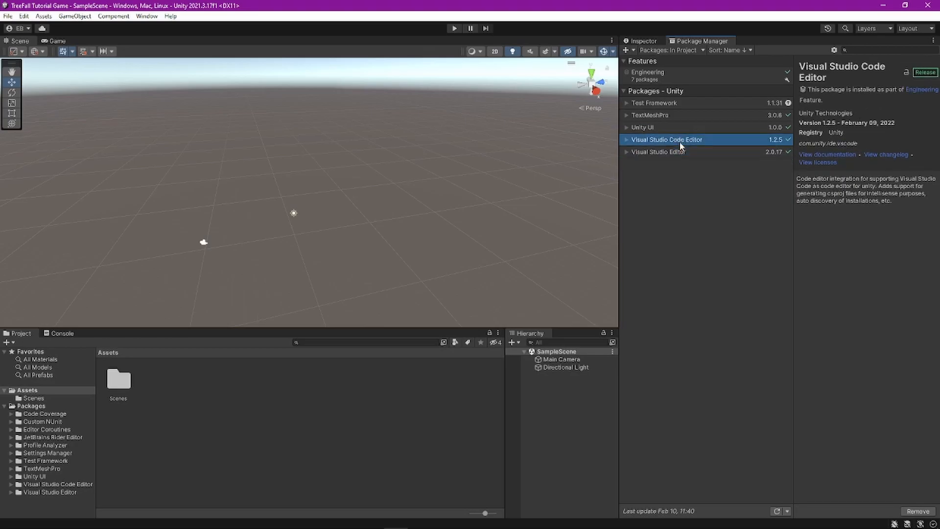
Step: Close the Package Manager and select the Main Camera so the Inspector shows its components
right_click(691, 41)
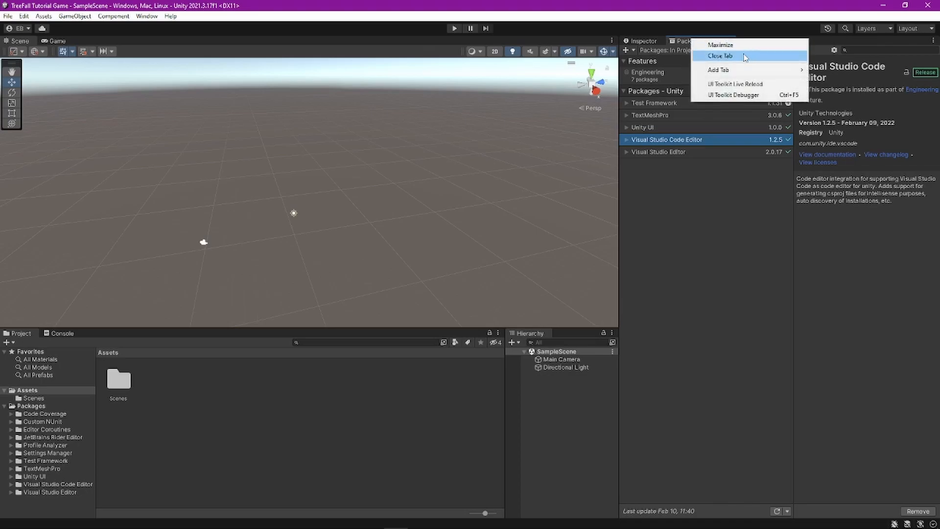
click(719, 56)
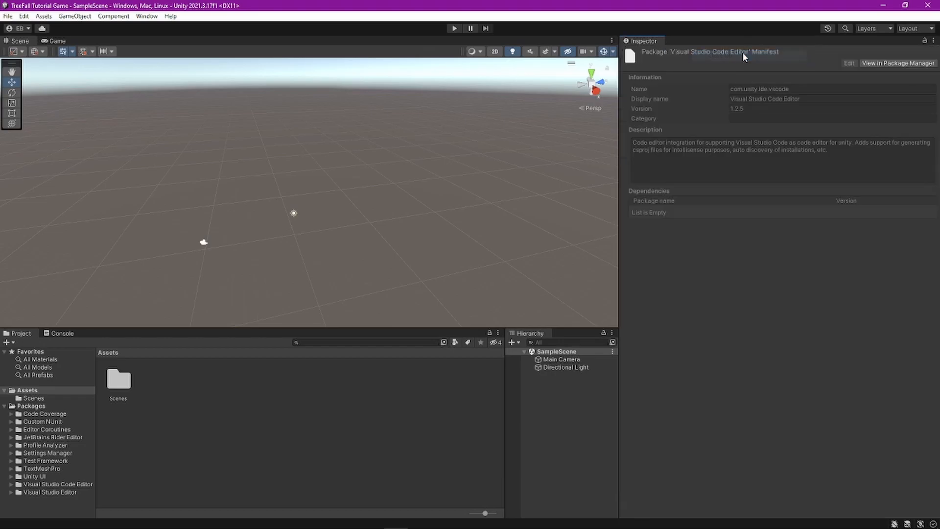
click(465, 376)
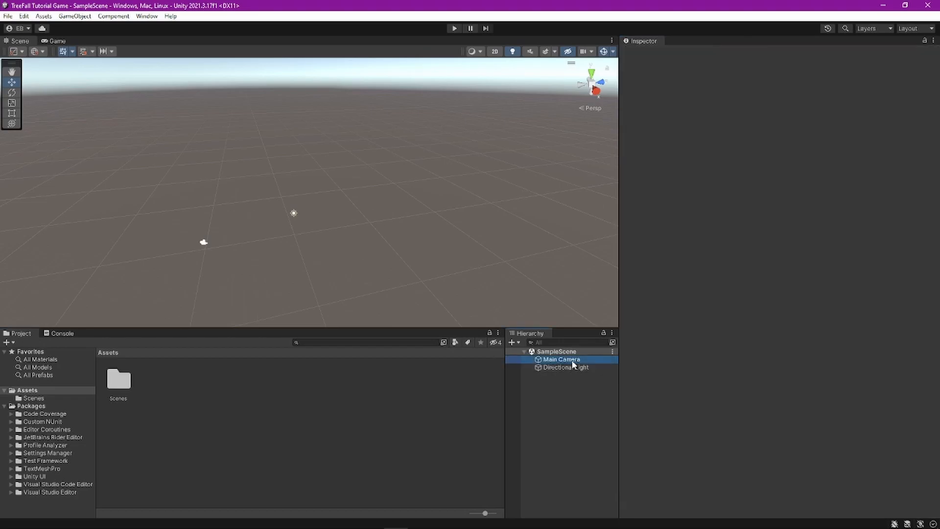
click(568, 360)
right_click(654, 42)
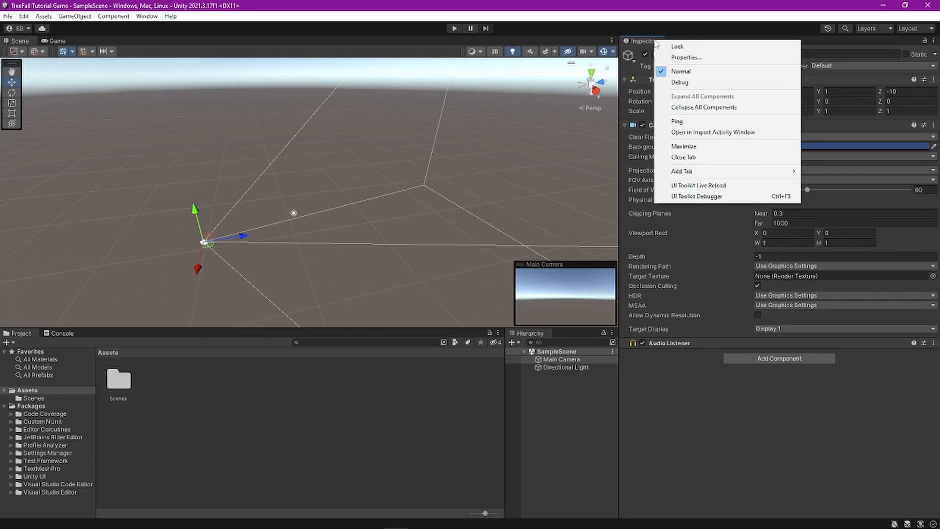
click(700, 445)
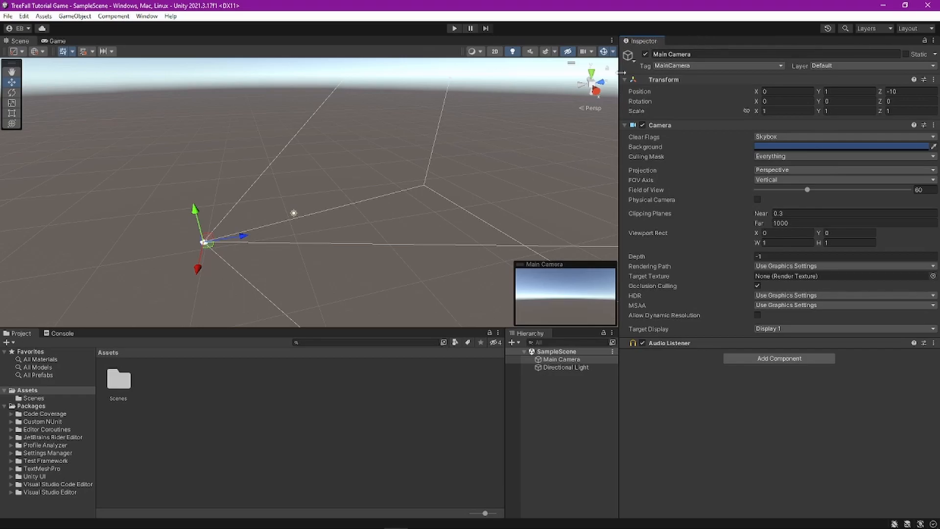
right_click(656, 42)
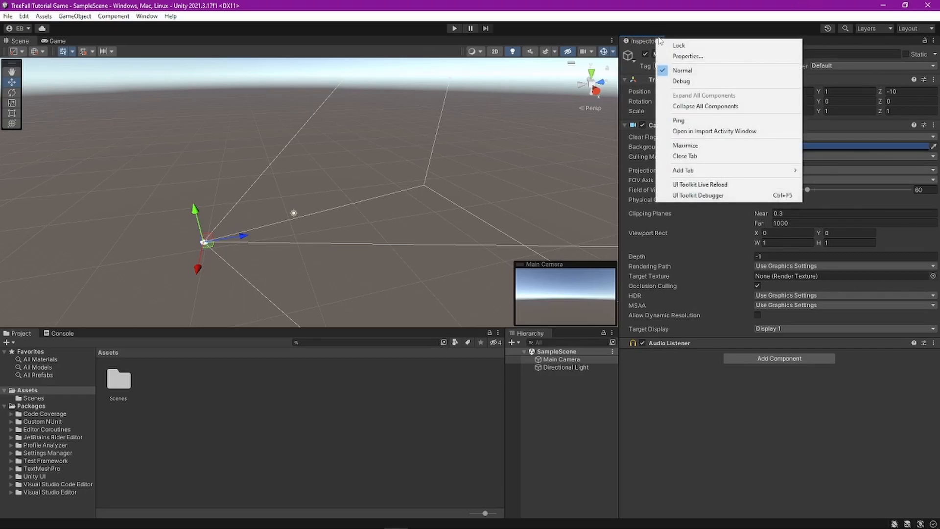
mouse_move(789, 169)
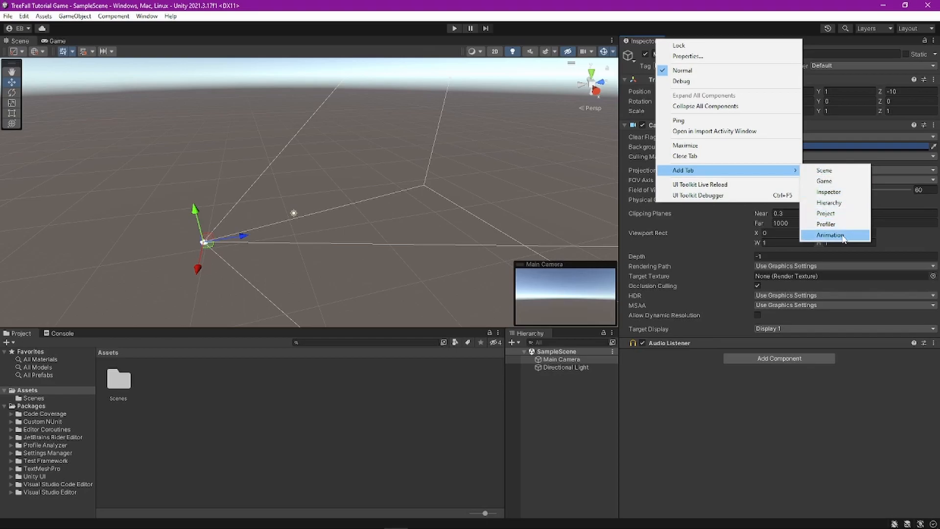
click(271, 15)
click(140, 18)
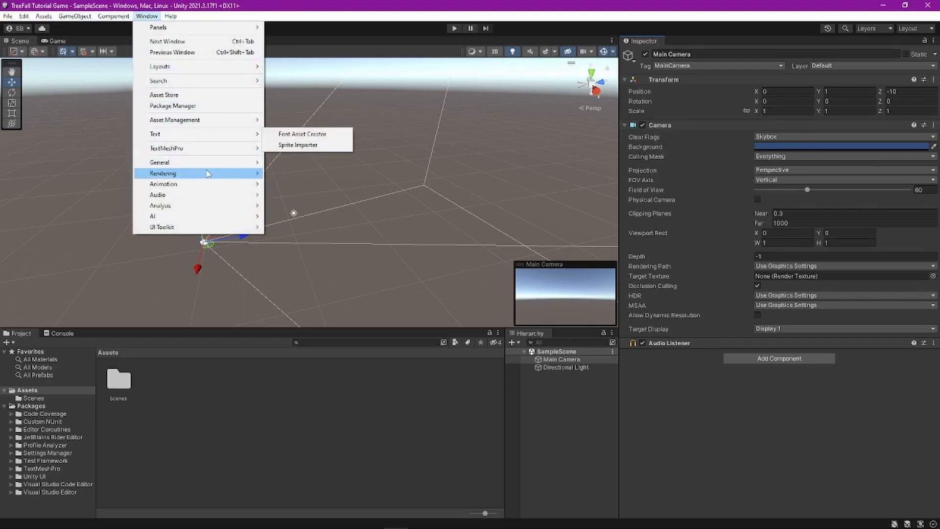
mouse_move(212, 162)
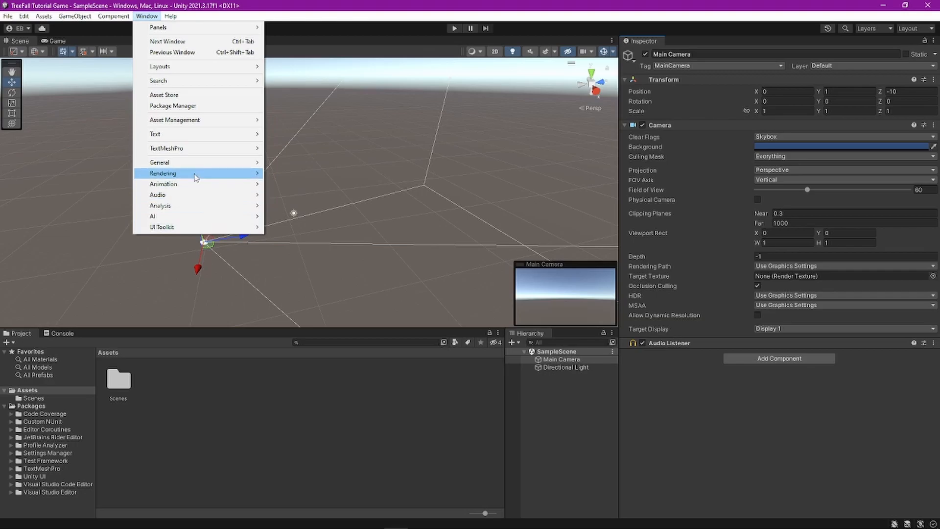
click(369, 360)
Step: Open the Lighting window, dock it as a tab beside the Inspector and bring the Inspector back to the front
click(147, 16)
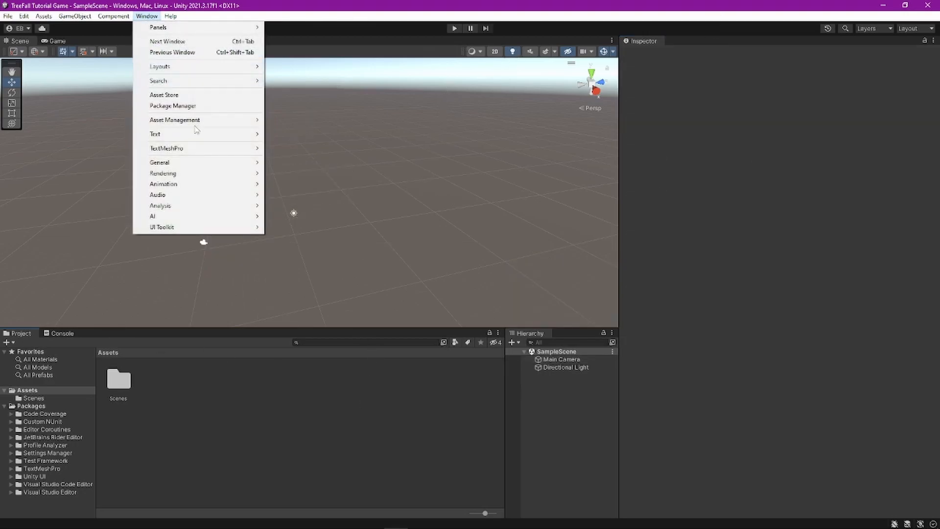
mouse_move(195, 174)
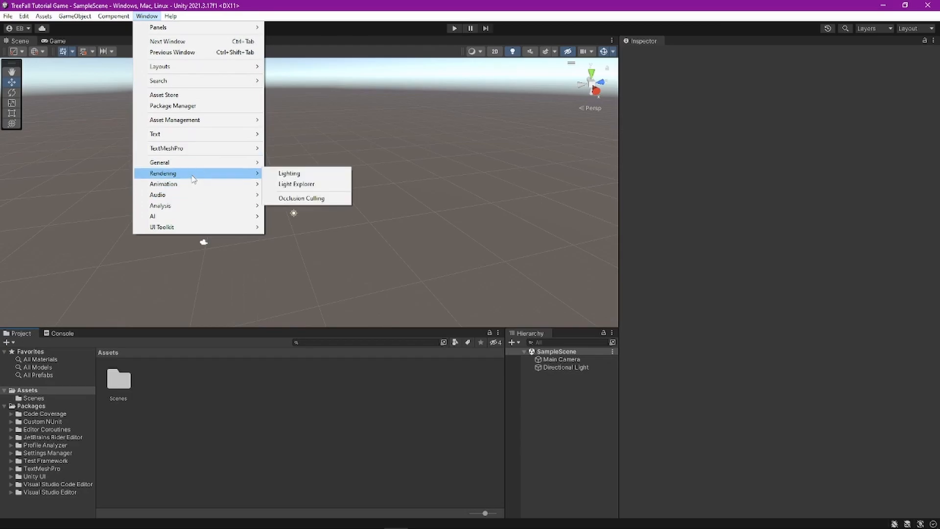
click(321, 174)
drag(605, 69, 683, 43)
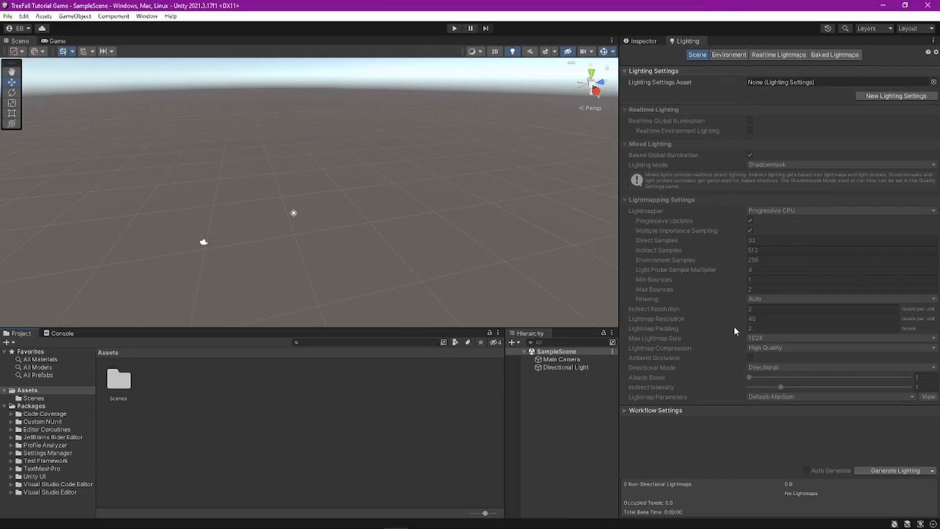
drag(686, 42, 104, 47)
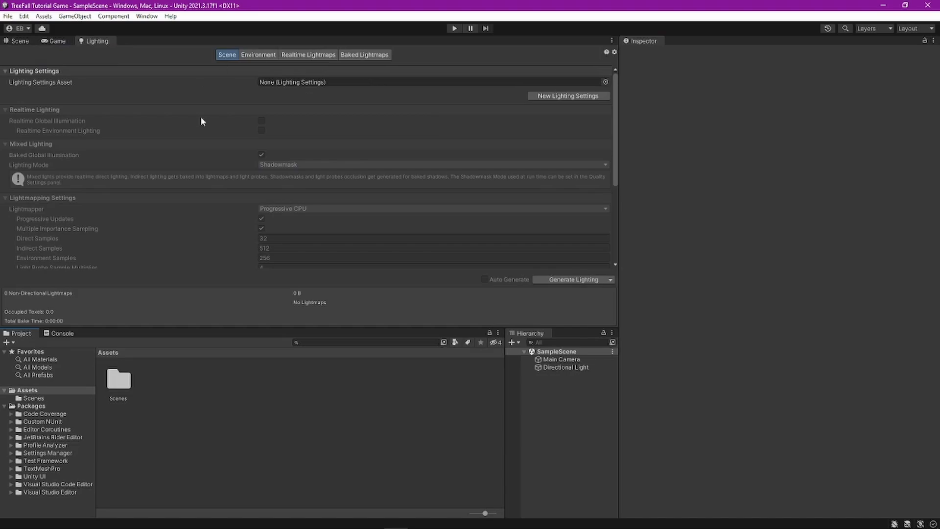
drag(93, 41, 721, 39)
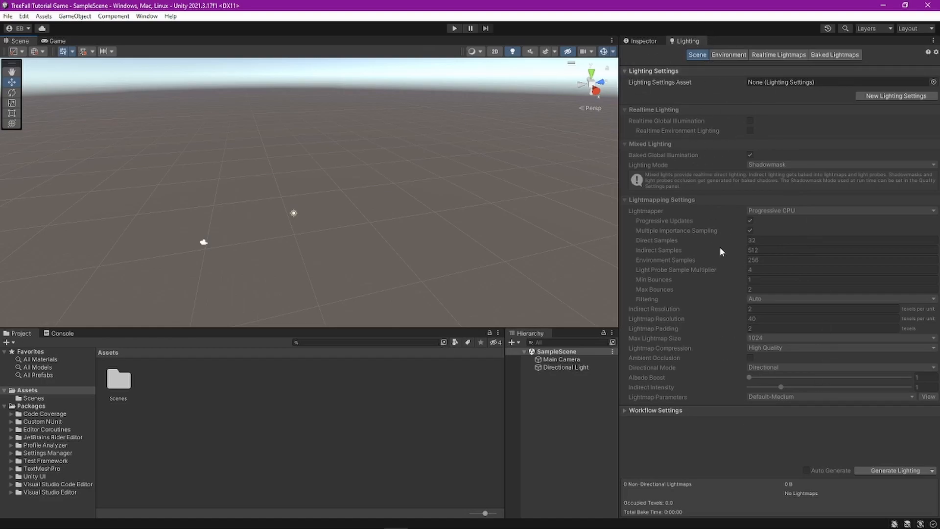
click(645, 41)
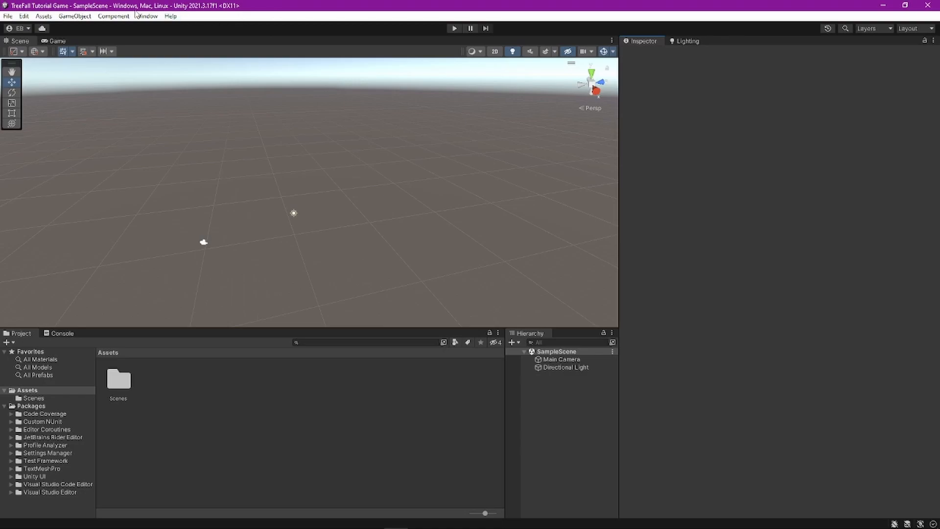
Step: Create an empty GameObject and name it "-----------Scene Setup------------" as a divider for the Hierarchy
click(78, 17)
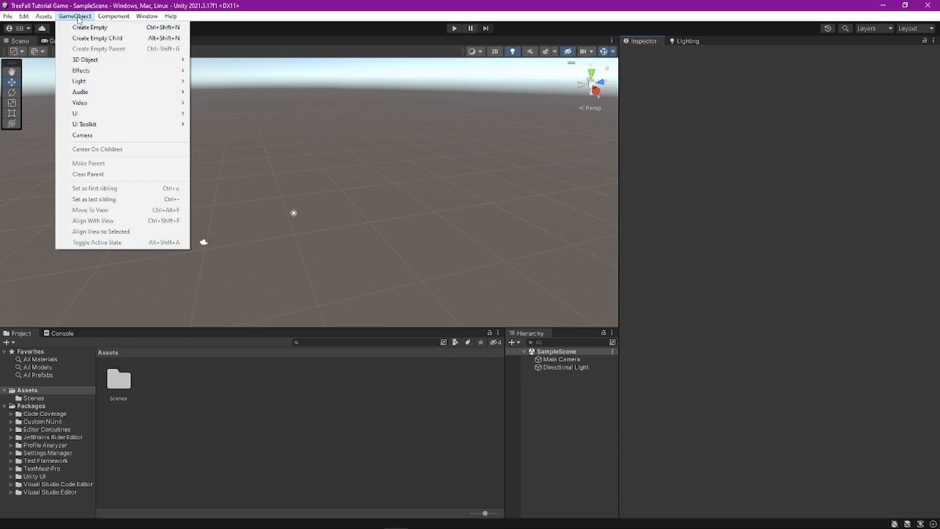
click(105, 28)
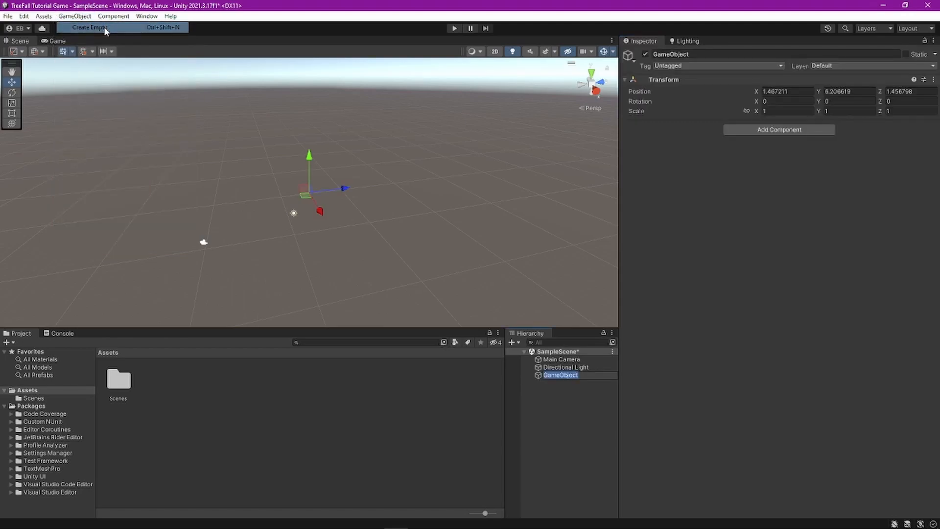
click(749, 54)
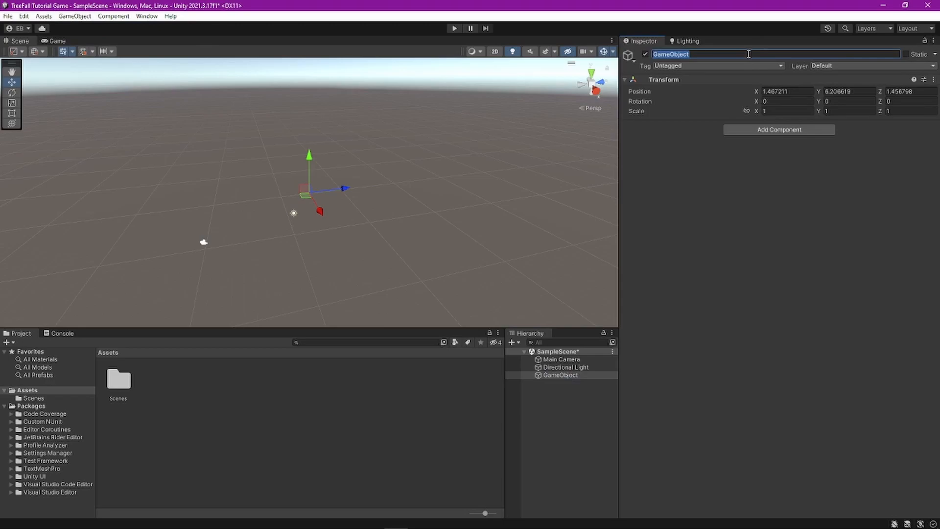
key(BackSpace)
text(====)
key(BackSpace)
key(BackSpace)
key(BackSpace)
key(BackSpace)
text(-----------Scene Setup------------)
Step: Set the Scene Setup object's X, Y and Z position to 0
click(799, 91)
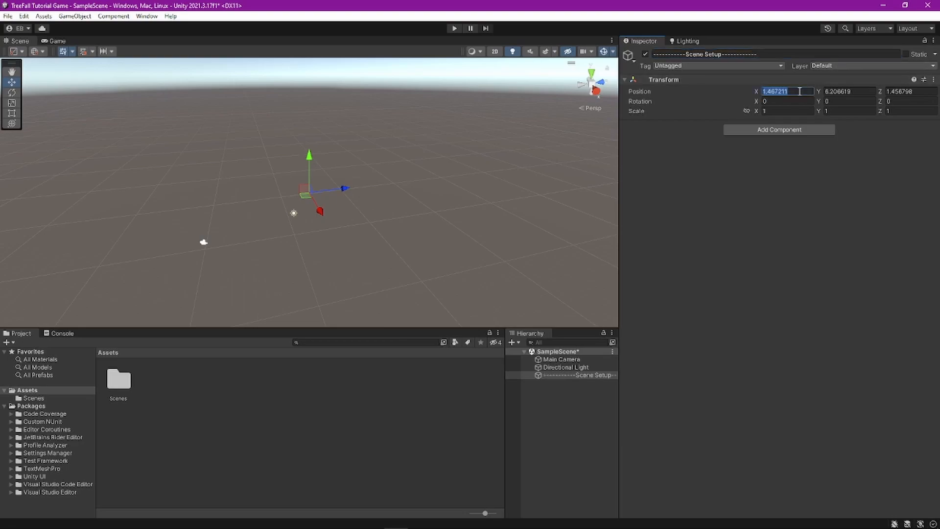
text(0)
key(Tab)
text(0)
key(Tab)
text(0)
Step: Set the Scene Setup object's position to 12 on the X, Y and Z axes
click(799, 91)
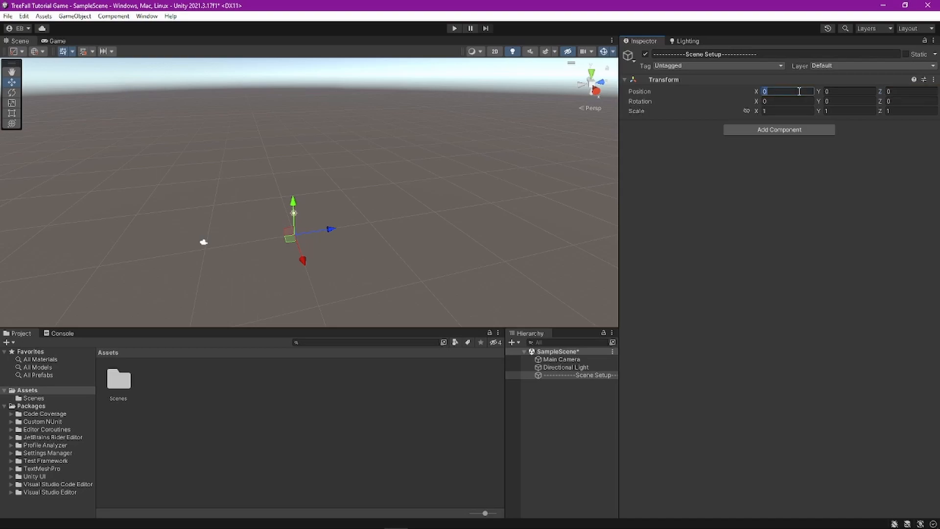
text(12)
key(Tab)
text(12)
key(Tab)
text(12)
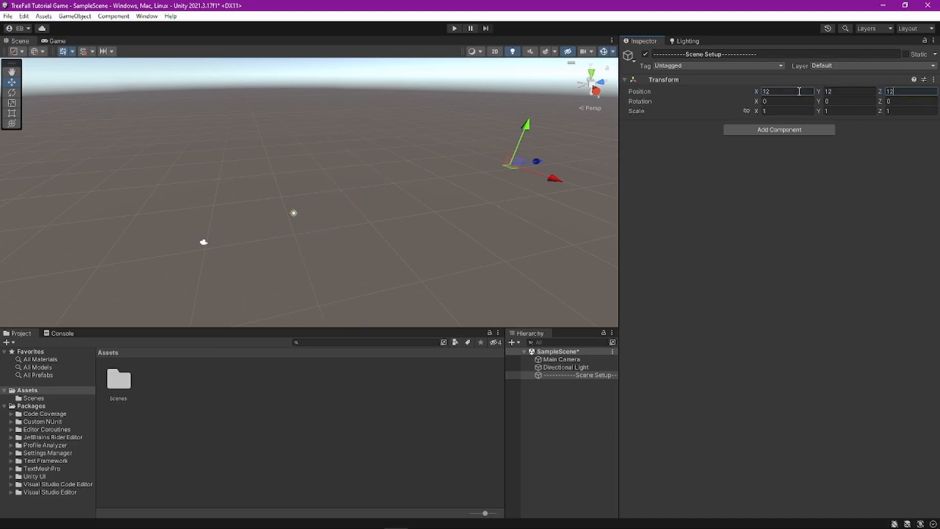
key(Return)
Step: Reset the Scene Setup object's Transform component to its default values
click(892, 78)
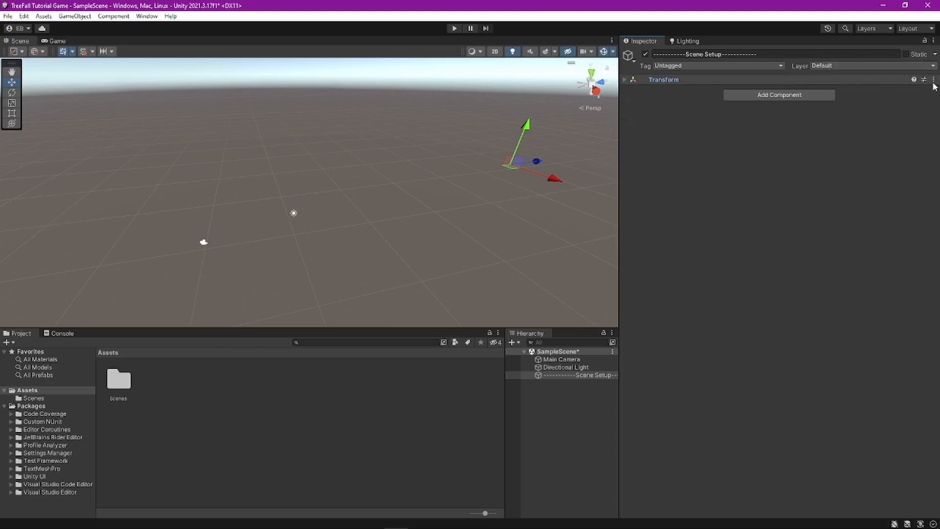
click(886, 79)
click(933, 79)
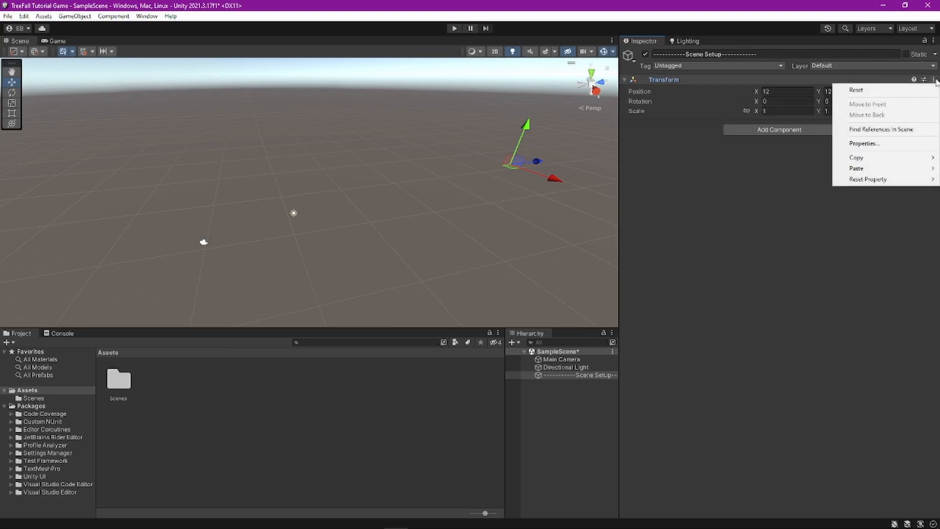
click(857, 90)
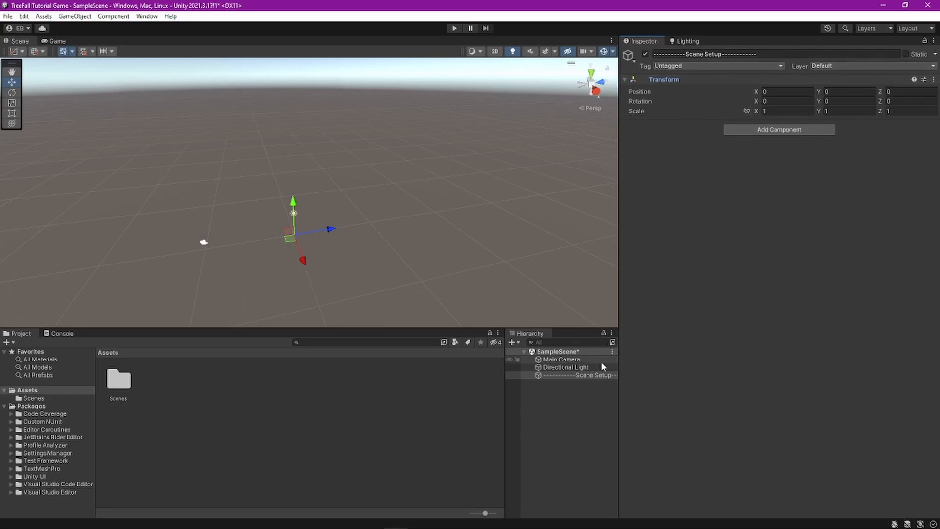
Step: Move the Scene Setup object above the Main Camera in the Hierarchy and widen the Hierarchy panel on both sides
click(592, 375)
drag(593, 375, 636, 358)
drag(518, 380, 471, 380)
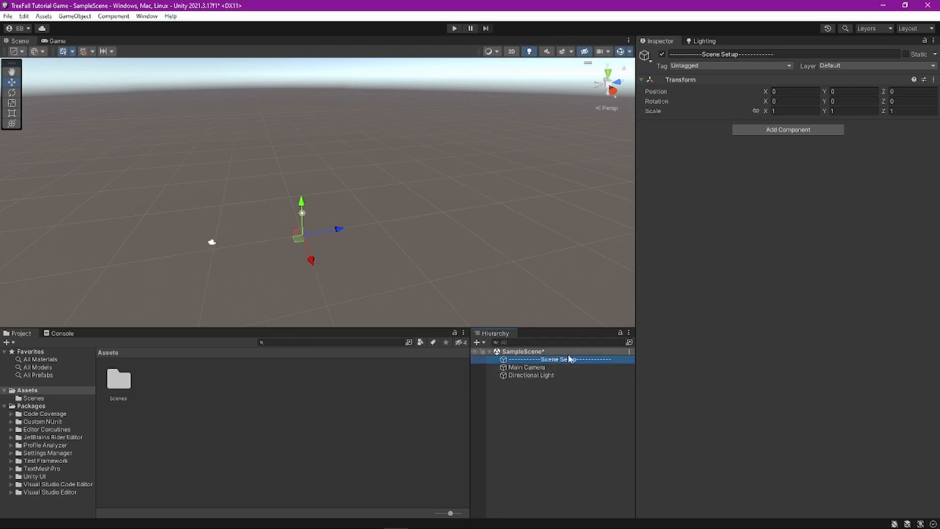
Step: Duplicate the Scene Setup object and remove the "(1)" suffix from the copy's name
key(ctrl+d)
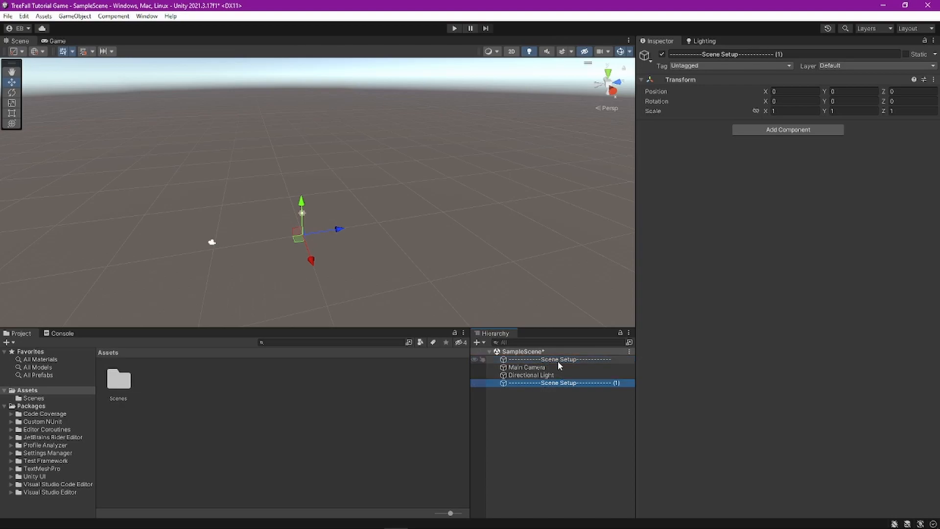
key(F2)
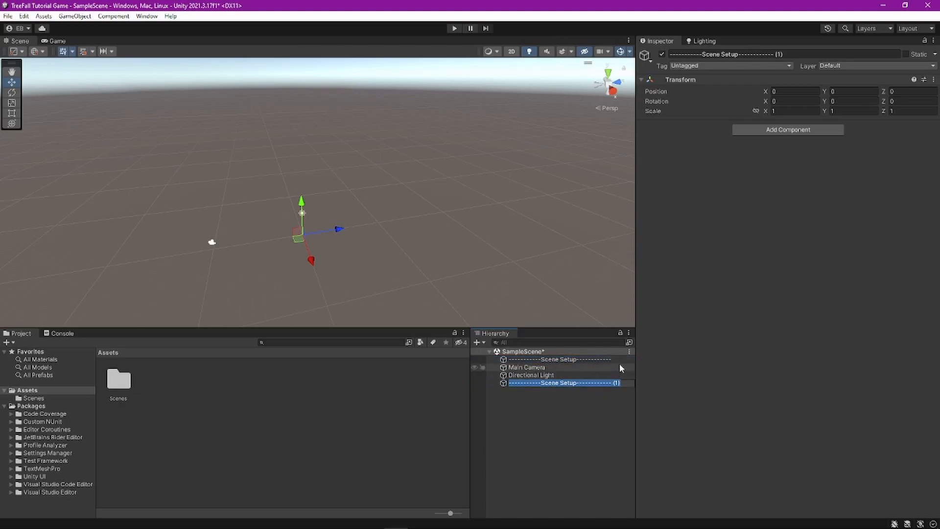
key(End)
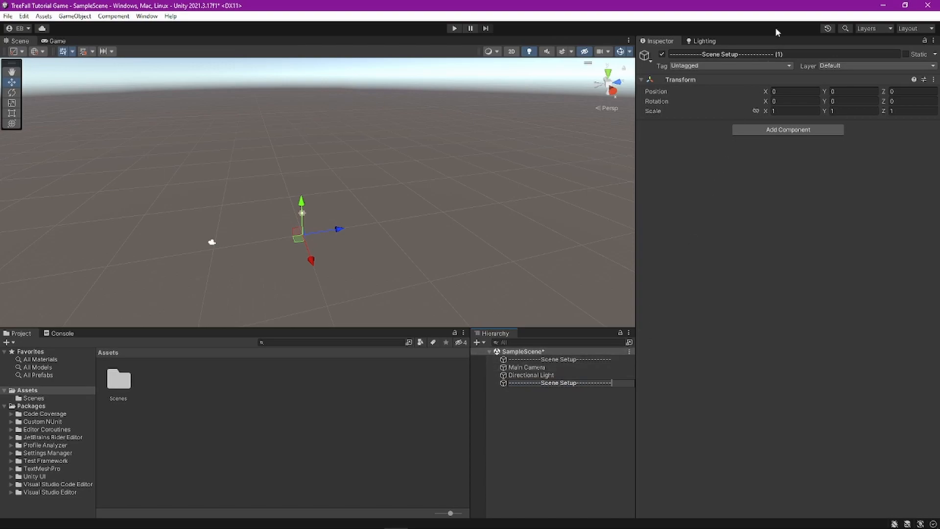
click(577, 392)
Step: Rename the duplicated divider below the Directional Light to "-----------Scene Objects------------"
click(573, 383)
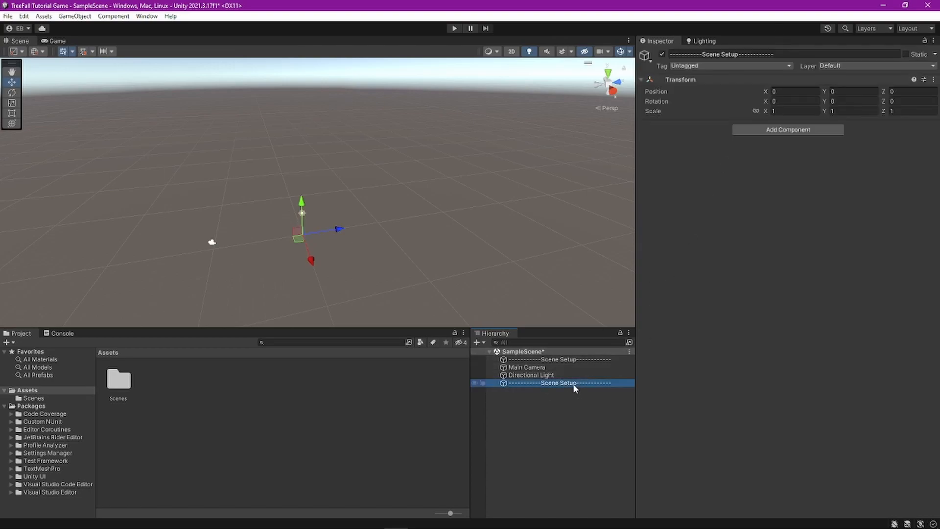
click(765, 52)
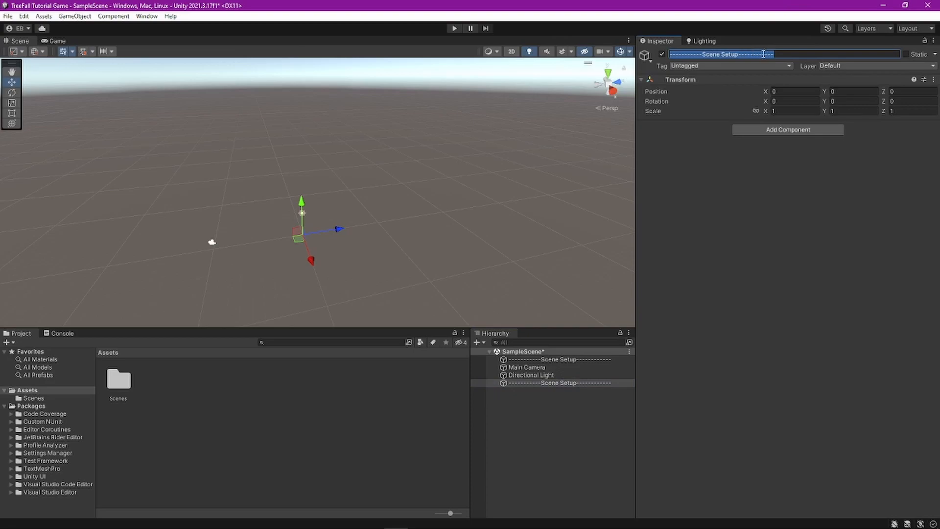
click(741, 53)
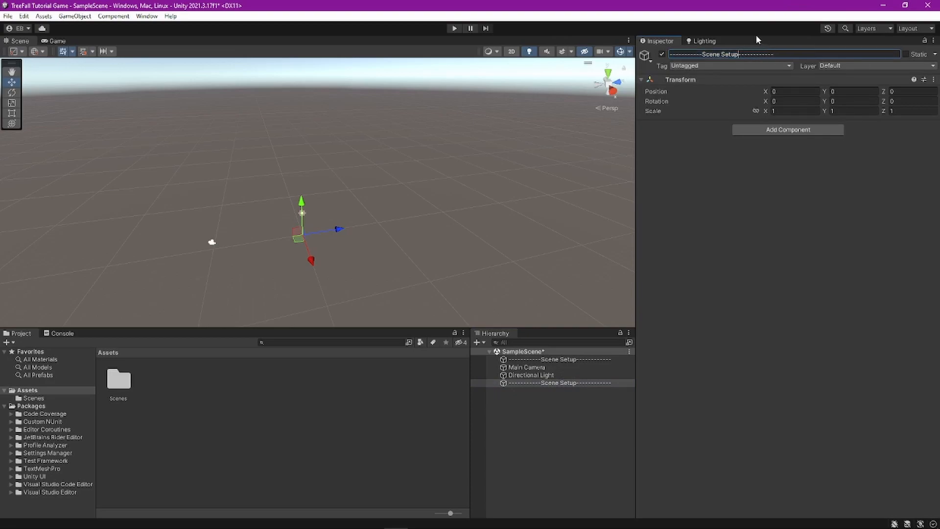
key(BackSpace)
key(BackSpace)
key(BackSpace)
key(BackSpace)
text(Ob)
key(Return)
Step: Examine the camera, light and divider objects, the Scenes folder and the Game view, and return to the Scene view
click(574, 367)
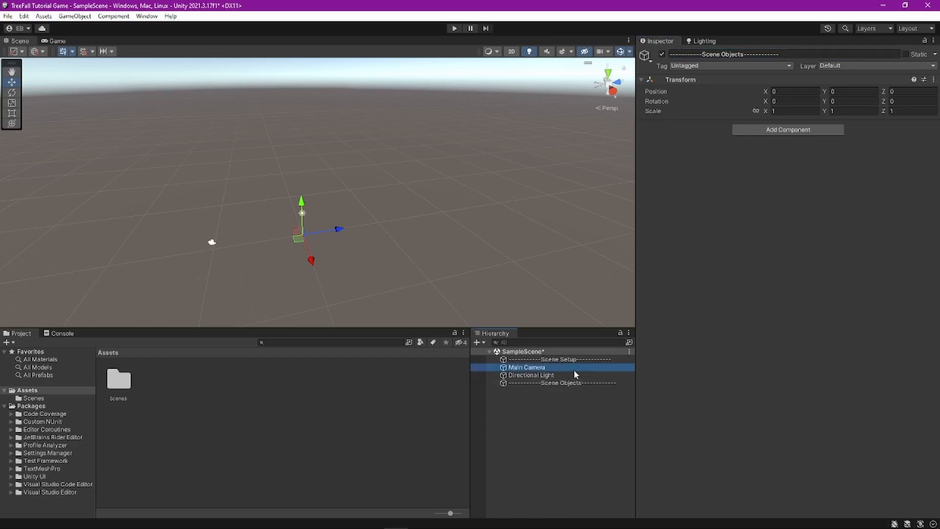
click(574, 376)
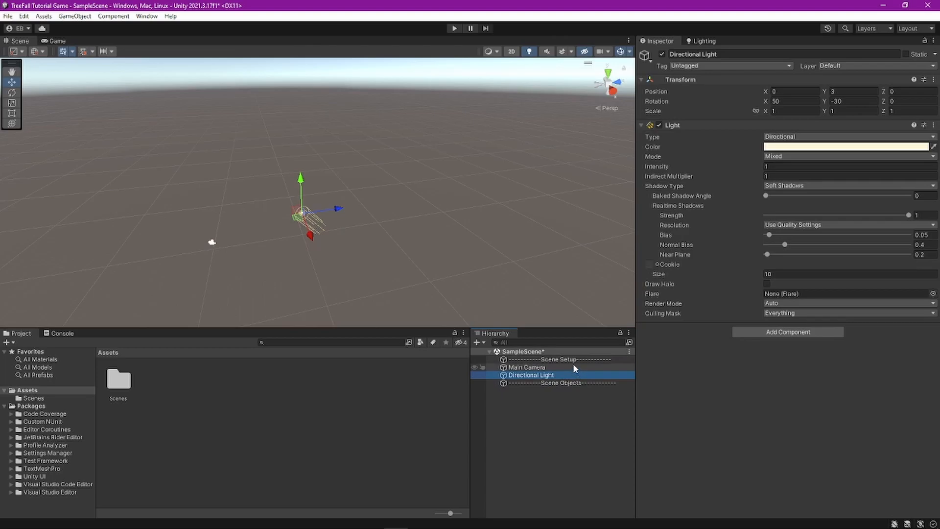
click(566, 360)
click(583, 384)
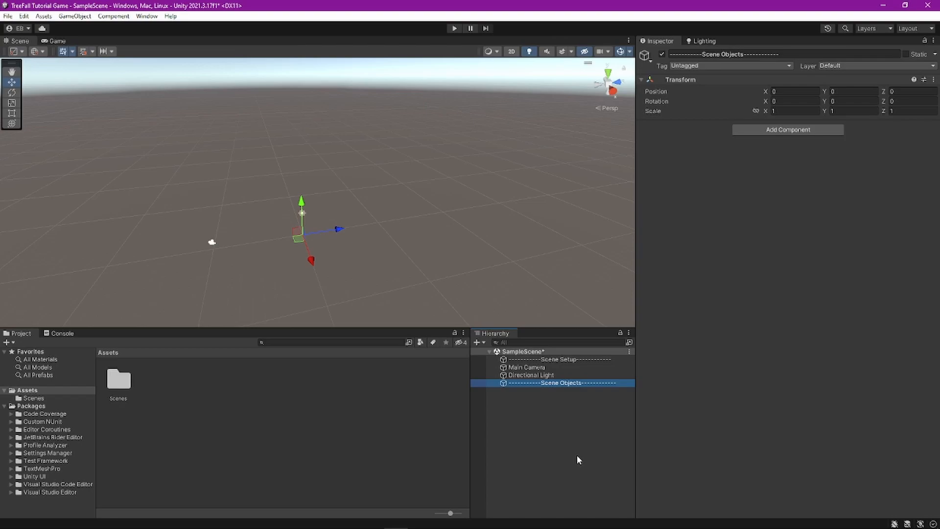
click(567, 360)
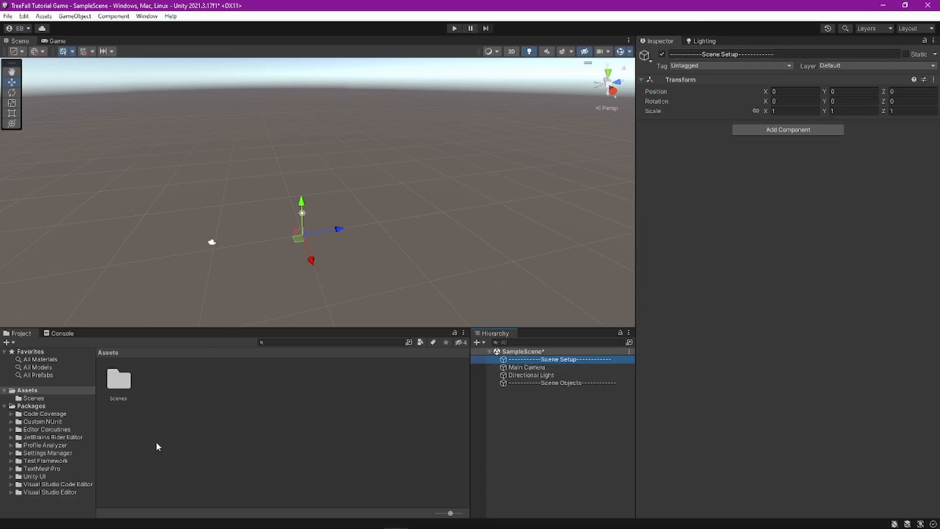
double_click(110, 377)
click(106, 352)
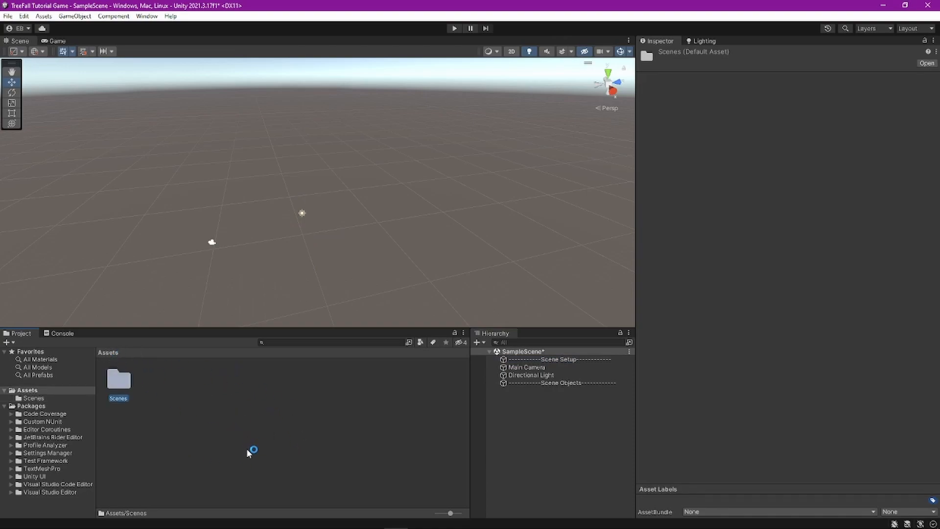
click(61, 41)
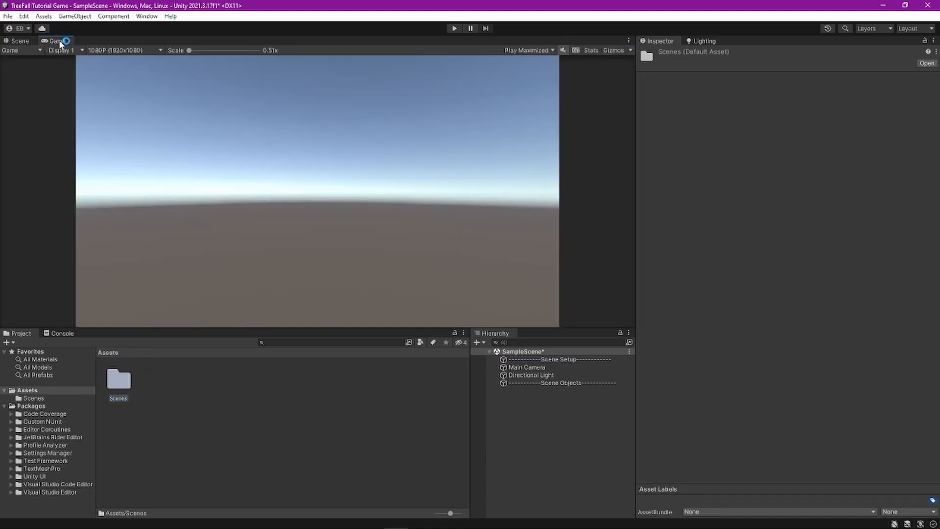
click(20, 41)
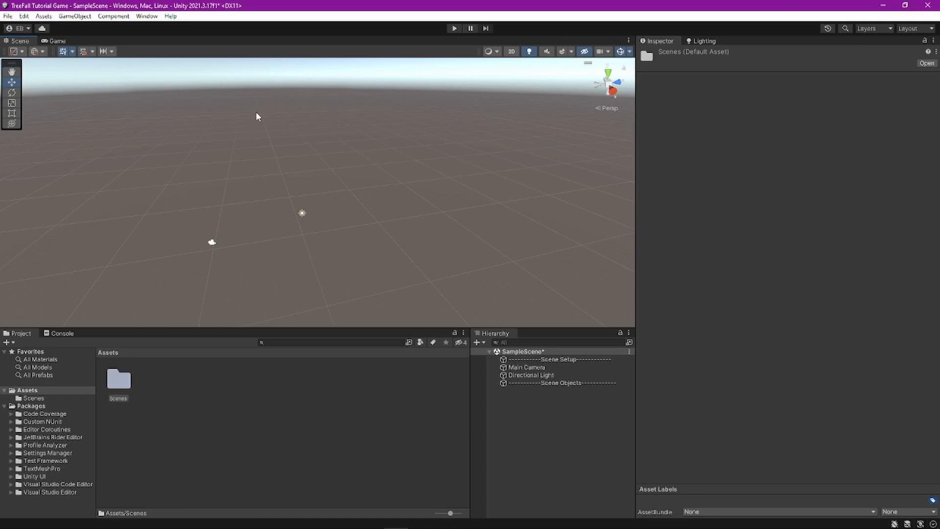
Step: Select the Main Camera, frame it in the Scene view and clear the selection
right_drag(233, 138, 243, 119)
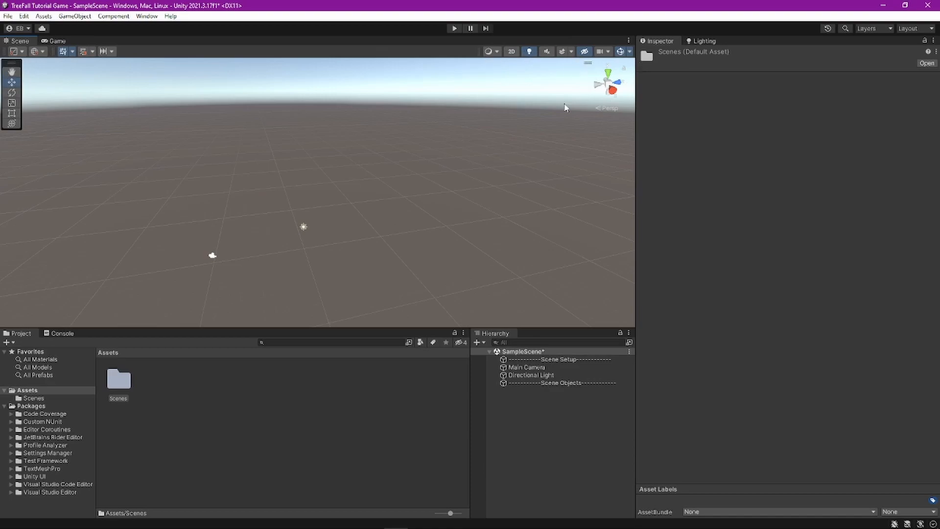
right_drag(365, 164, 232, 139)
key(w)
key(w)
key(a)
key(s)
key(a)
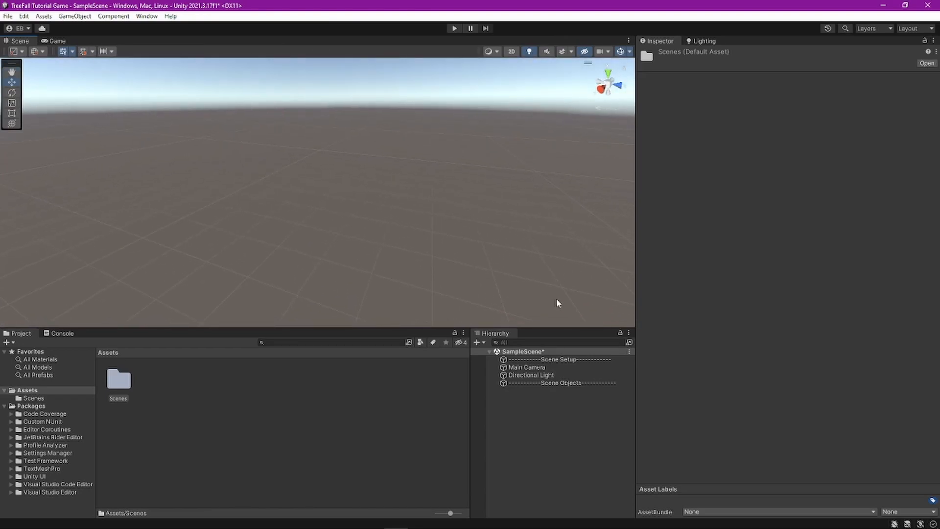
click(561, 367)
right_drag(321, 157, 337, 170)
key(f)
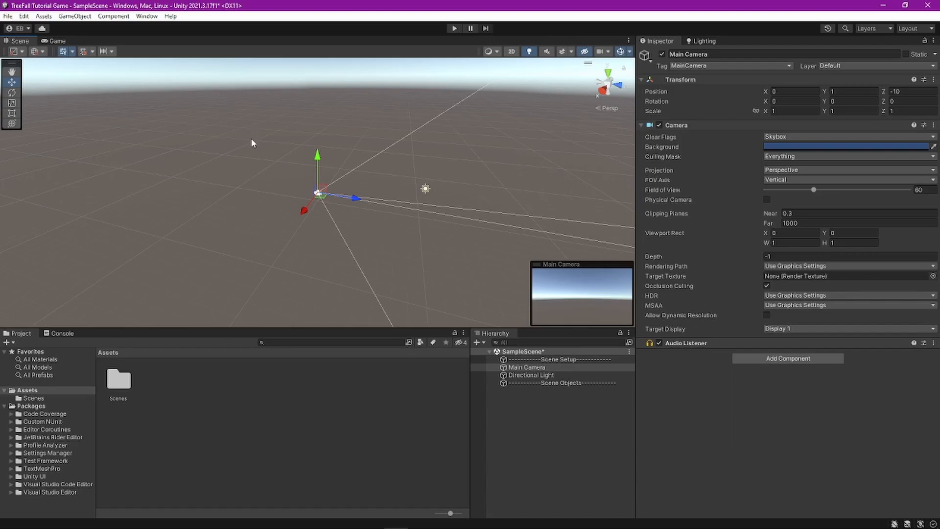
right_drag(216, 124, 250, 107)
click(250, 106)
right_drag(166, 126, 247, 161)
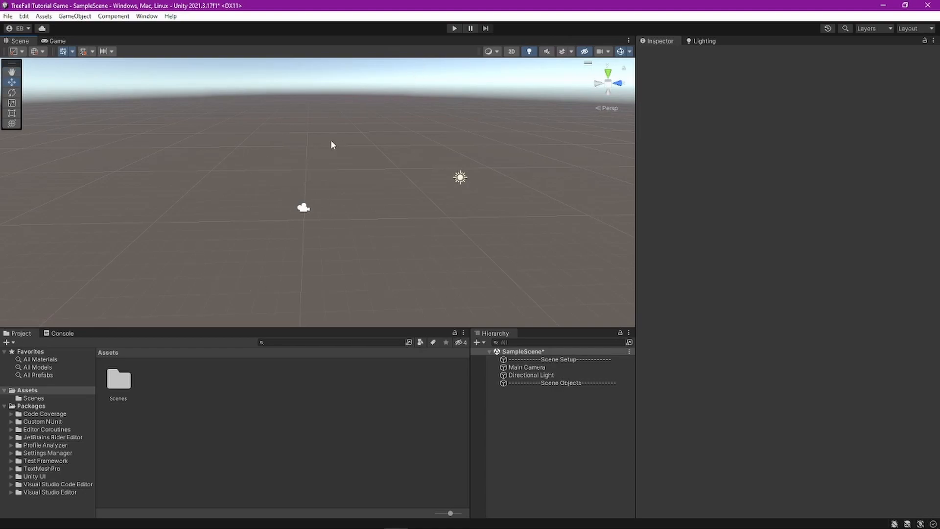
Step: Toggle the scene gizmos off and on again and look through the gizmo visibility list
click(497, 52)
click(499, 52)
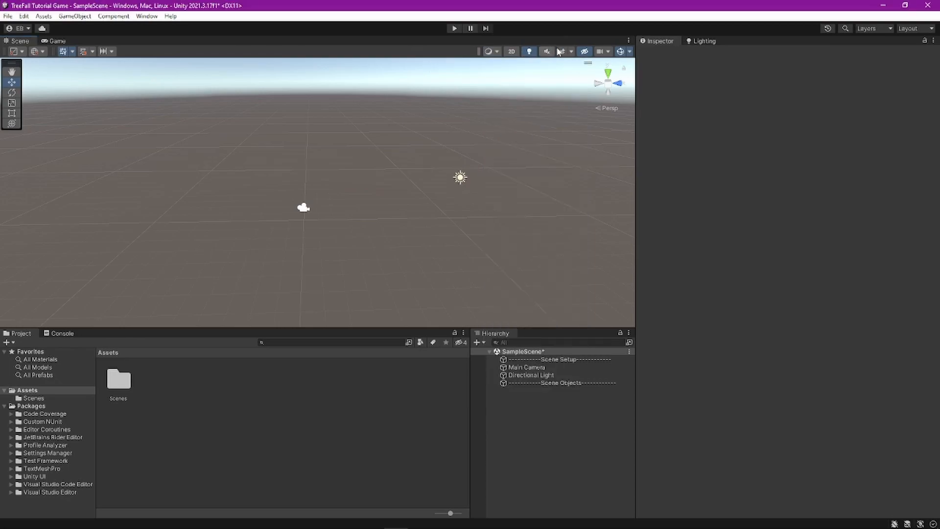
click(621, 51)
click(620, 51)
click(630, 52)
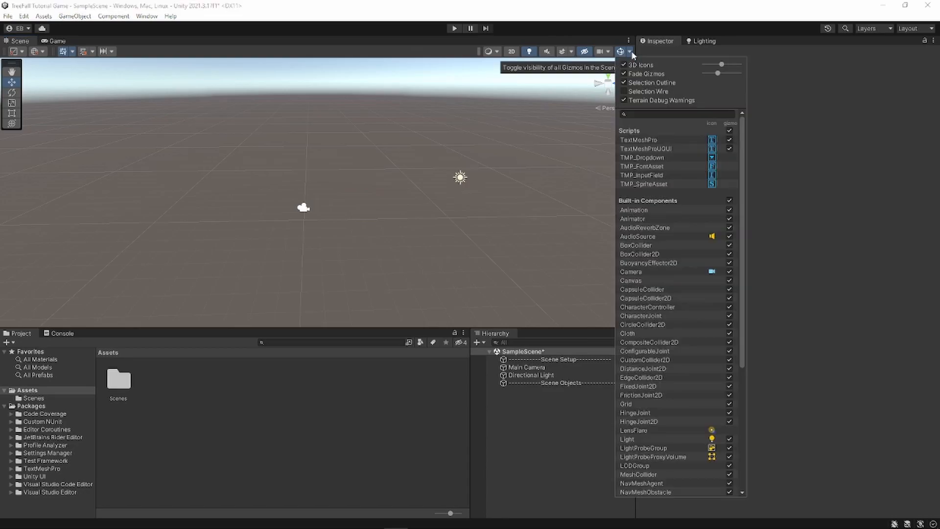
scroll(667, 255, down, 10)
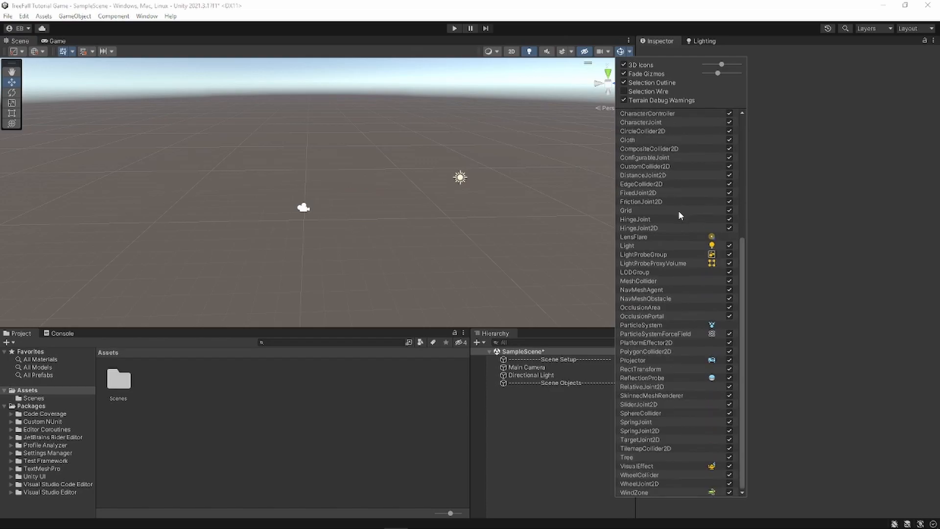
scroll(672, 367, up, 10)
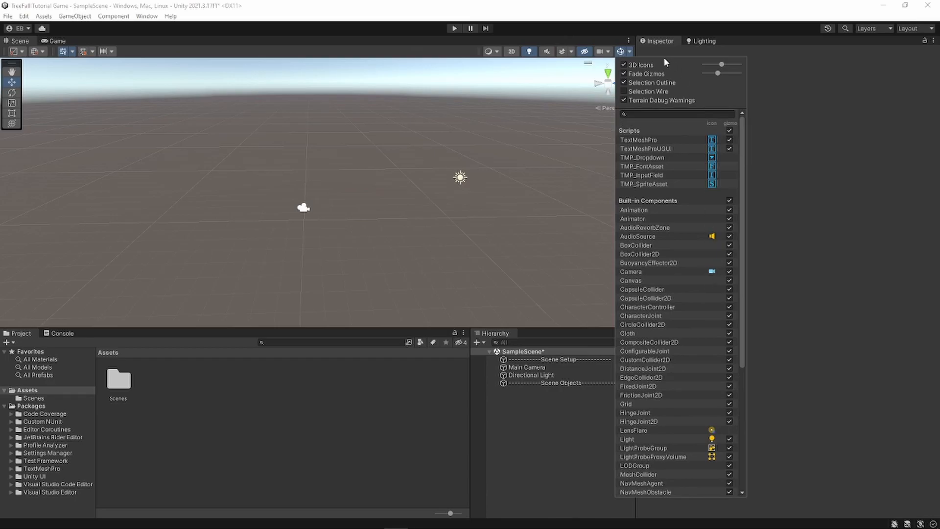
Step: Reduce the size of the 3D icons in the Scene view's gizmo settings
mouse_move(722, 64)
mouse_down()
mouse_move(707, 64)
mouse_move(741, 69)
mouse_move(718, 68)
mouse_up()
click(630, 53)
click(630, 52)
click(630, 52)
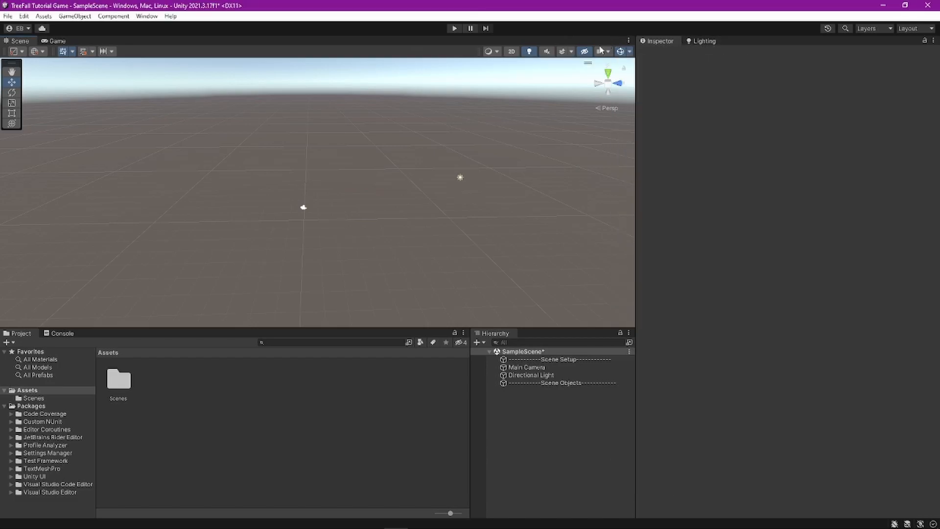
Step: Try the Hand and Move tools and activate the Rotate tool
right_drag(216, 141, 192, 126)
click(14, 72)
click(12, 82)
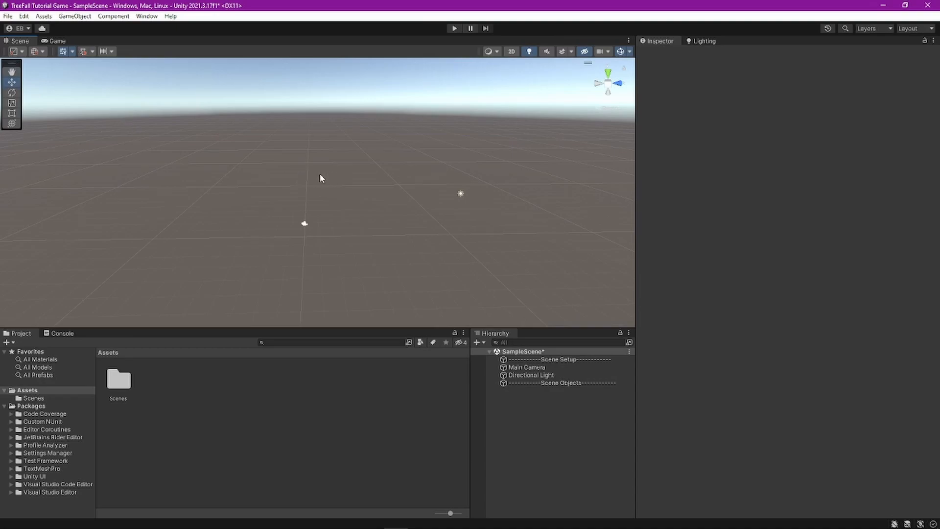
click(12, 92)
right_drag(297, 148, 310, 151)
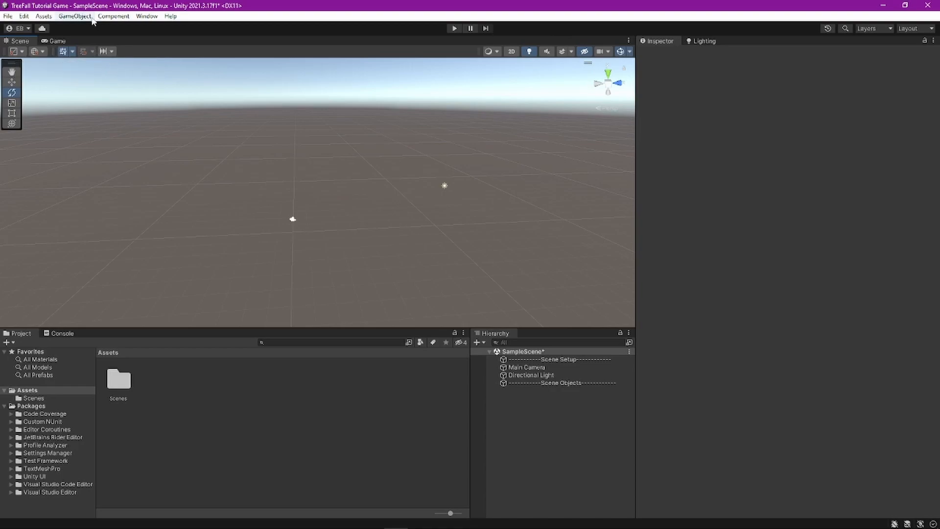
Step: Create a 3D Cube object in the scene and view it closer
click(75, 16)
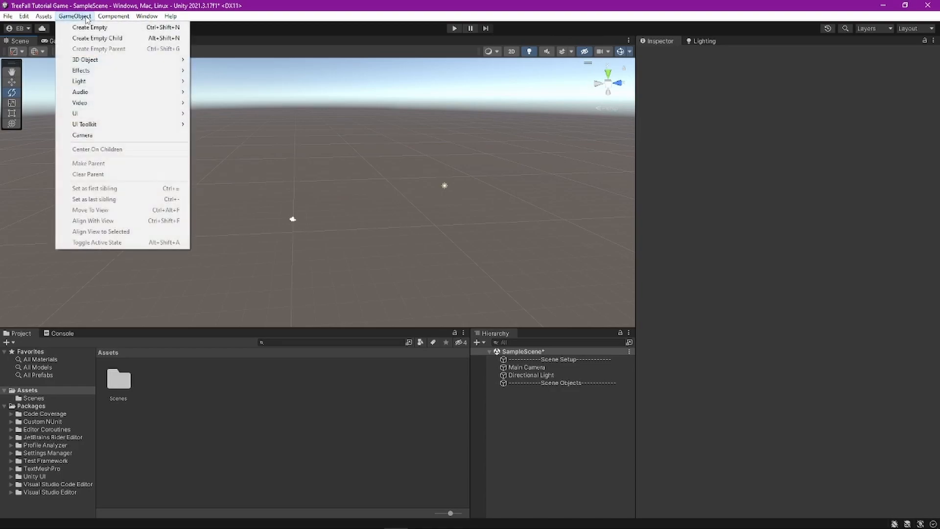
mouse_move(103, 61)
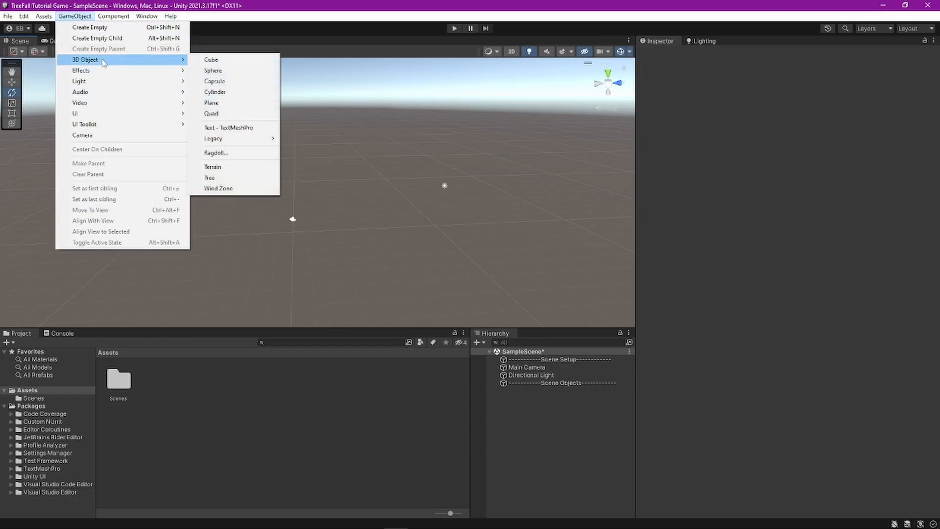
click(211, 59)
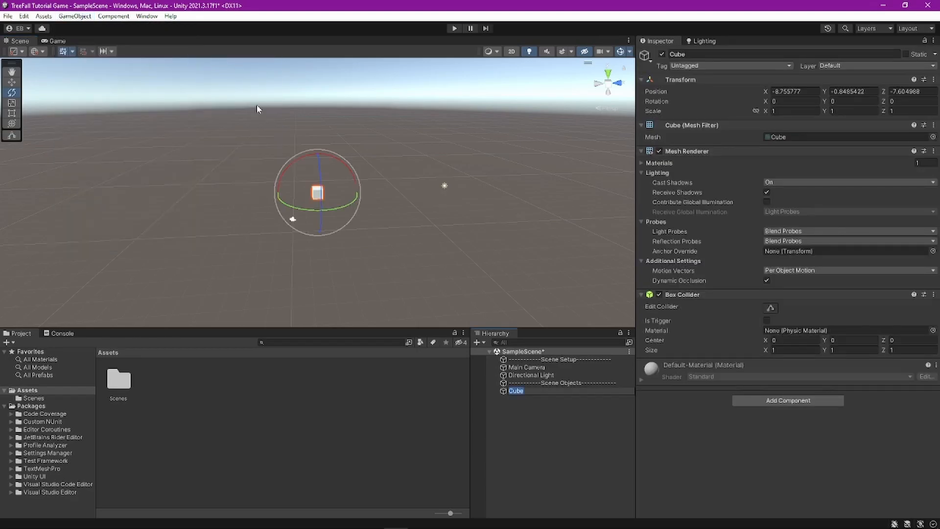
right_drag(237, 168, 248, 148)
key(w)
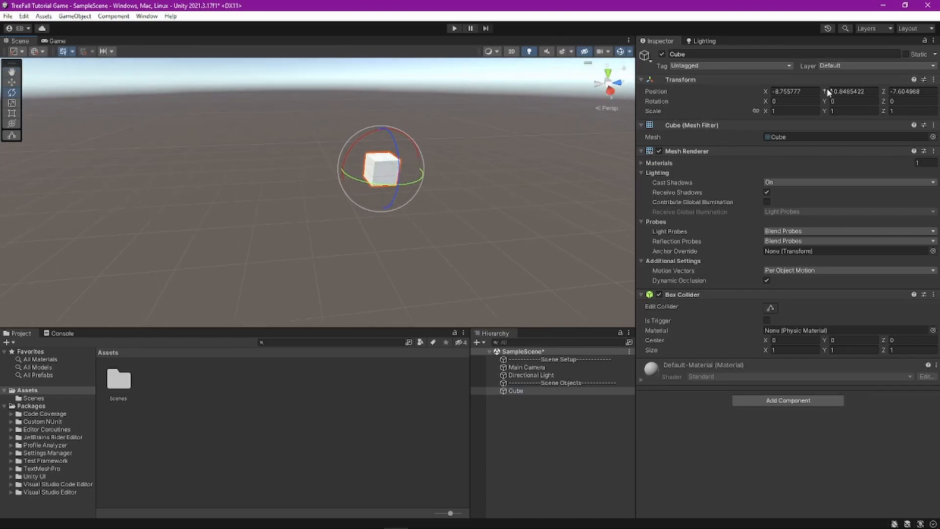
Step: Set the cube's position to 0 on X, Y and Z and frame it in the Scene view
click(814, 91)
text(0)
key(Tab)
text(0)
key(Tab)
text(0)
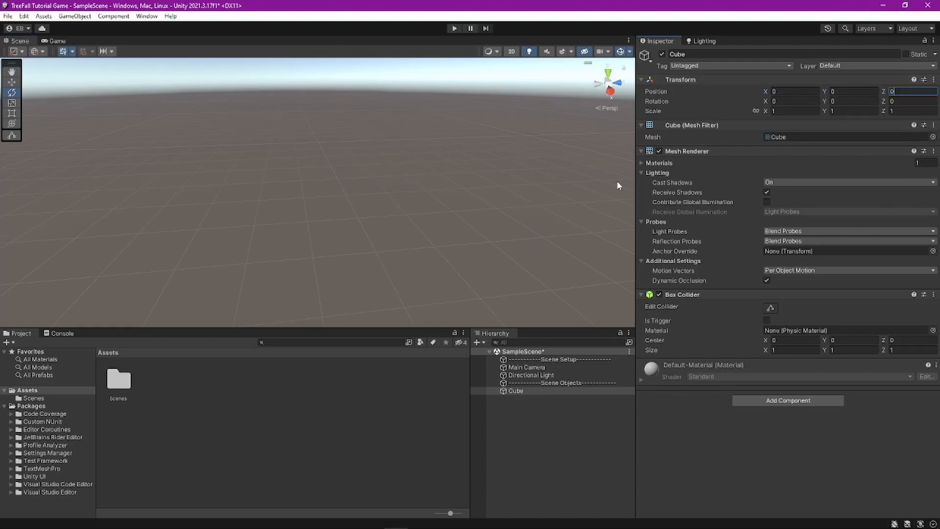
right_drag(421, 191, 354, 151)
key(f)
key(s)
right_drag(276, 137, 297, 108)
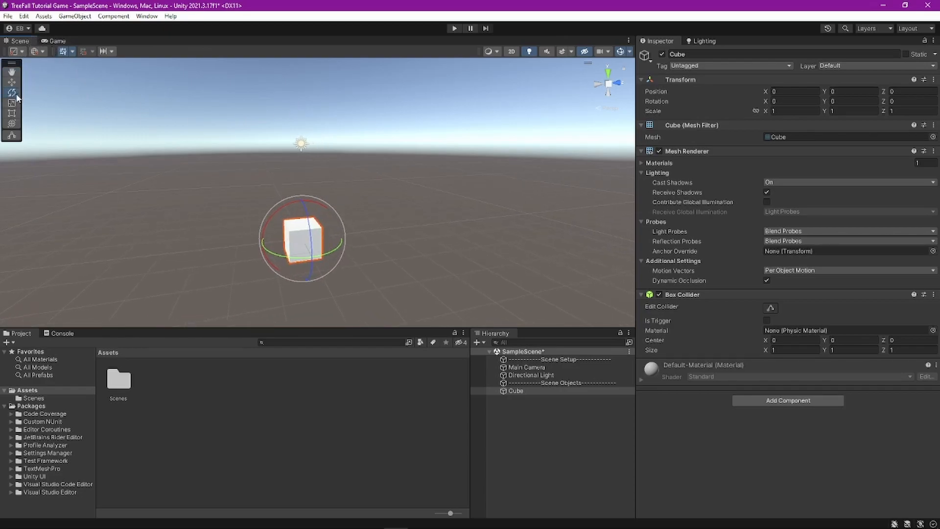
Step: Try rotating the cube about its vertical axis and tilting it, and undo both rotations
drag(327, 247, 370, 252)
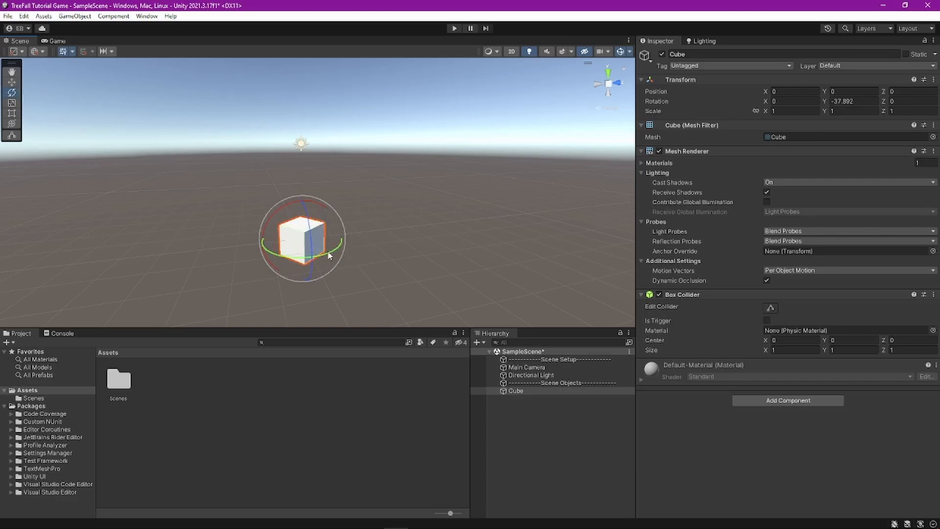
drag(311, 240, 288, 272)
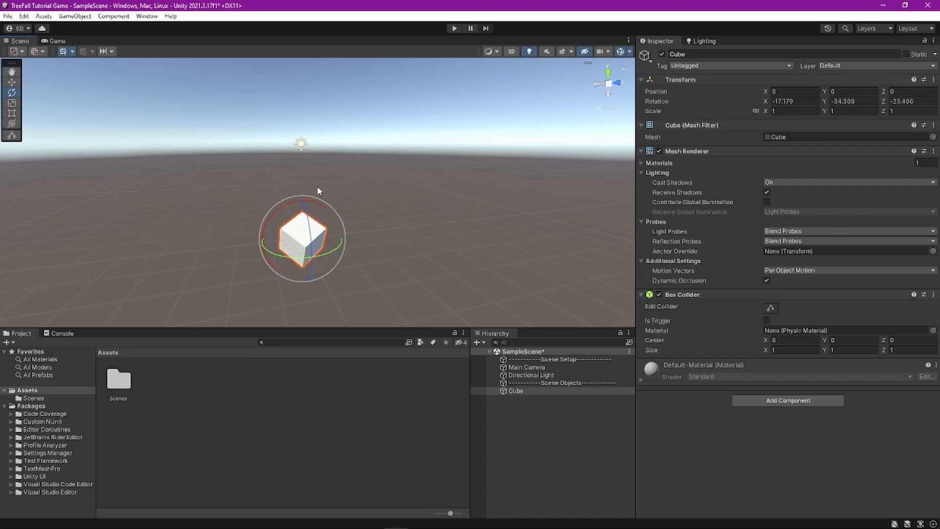
key(ctrl+z)
key(ctrl+z)
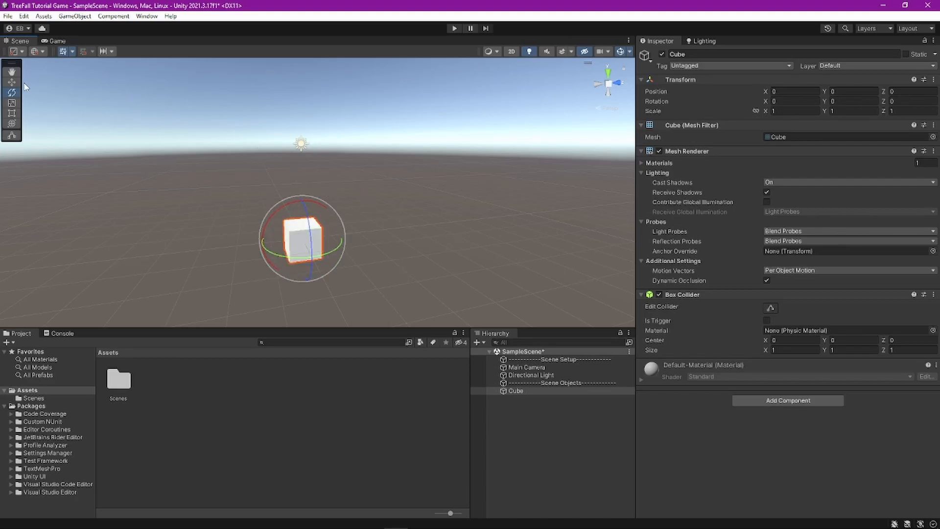
Step: Stretch the cube freehand with the Scale tool to about 6.19 on X, 3.16 on Y and 3.43 on Z
click(12, 103)
drag(302, 201, 297, 126)
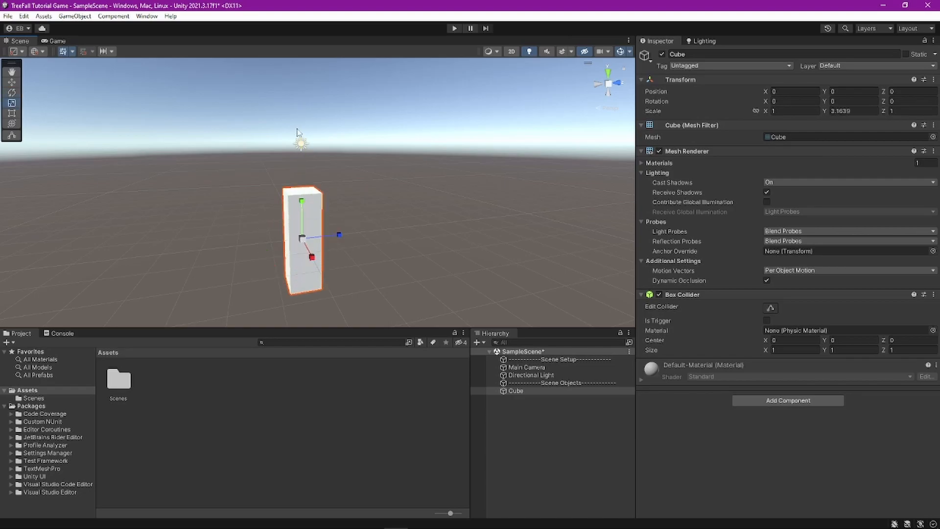
click(375, 240)
click(319, 226)
drag(339, 235, 421, 228)
drag(311, 256, 373, 300)
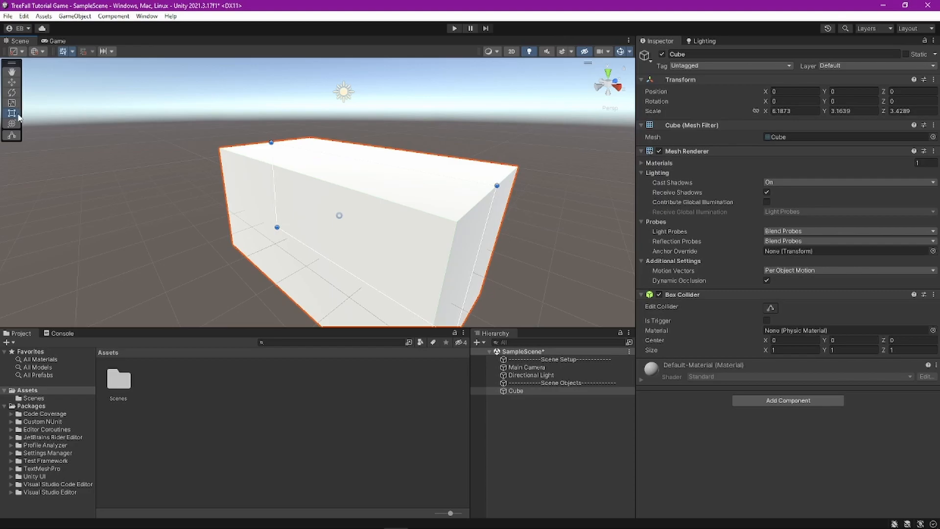
Step: Try the combined Transform tool on the cube, and pan around it with the Hand tool
click(12, 123)
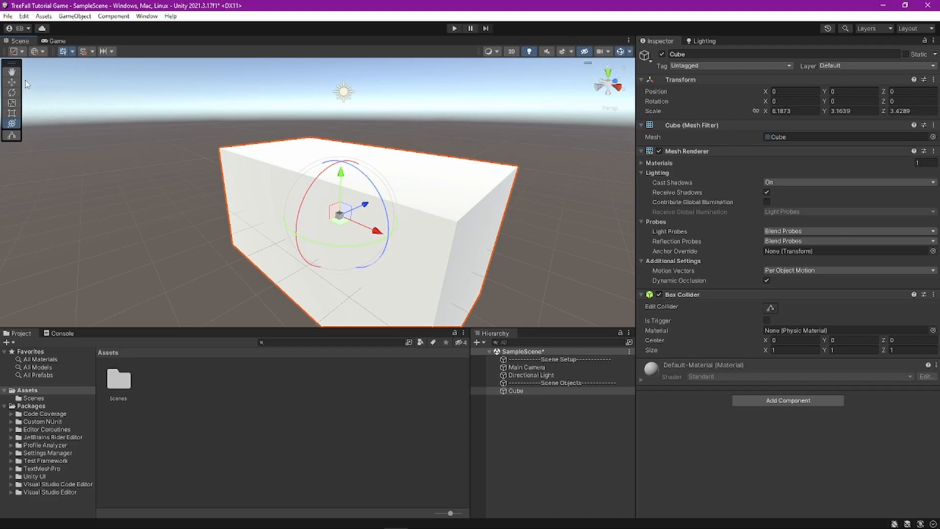
click(13, 72)
drag(325, 165, 298, 148)
right_drag(298, 148, 353, 145)
key(w)
key(s)
key(w)
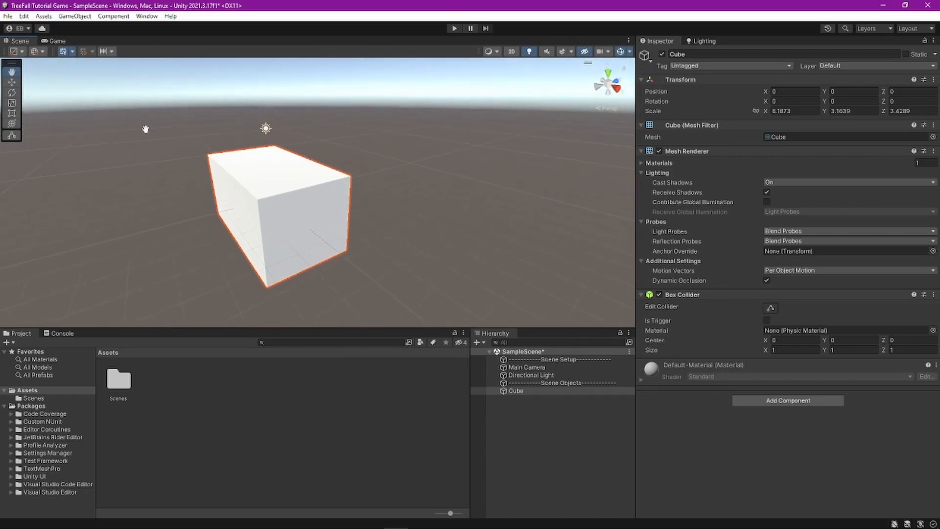
Step: Compare the Move, Rotate and Scale handles on the cube and leave the Move tool active
click(15, 84)
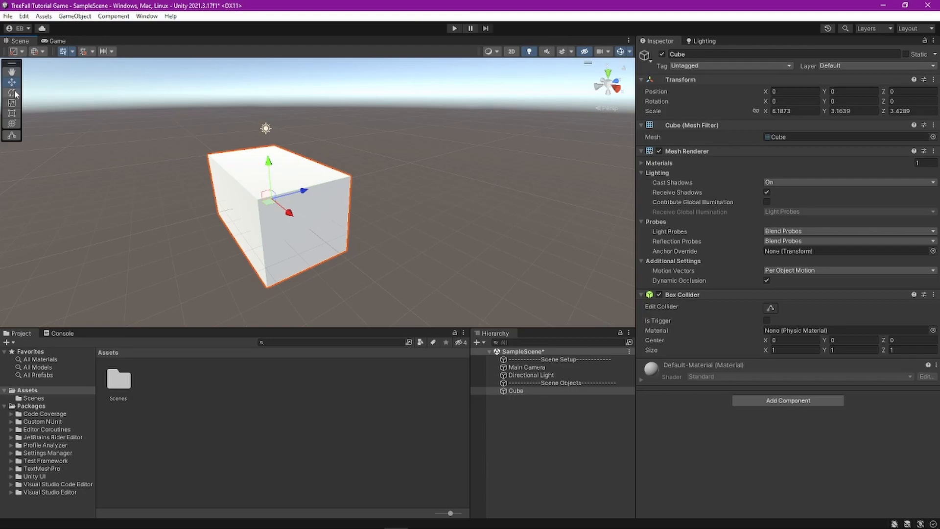
click(13, 93)
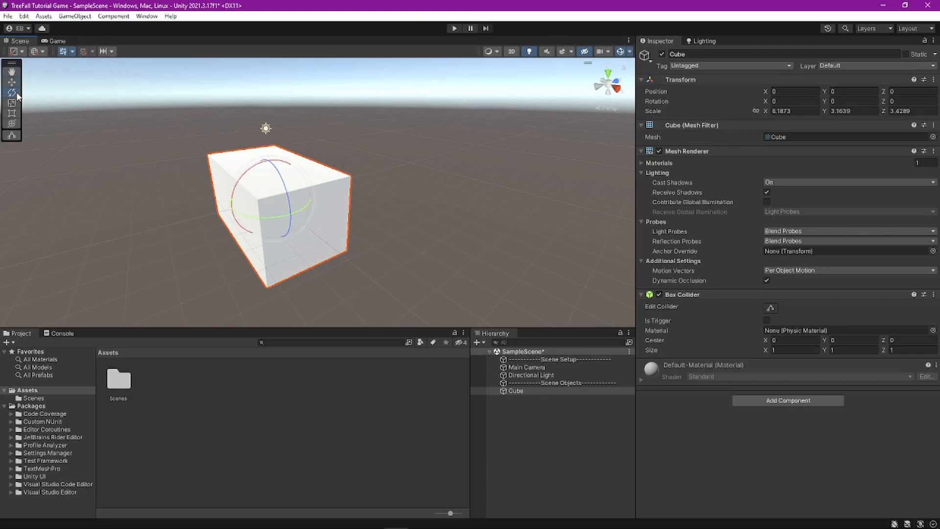
click(14, 103)
click(12, 82)
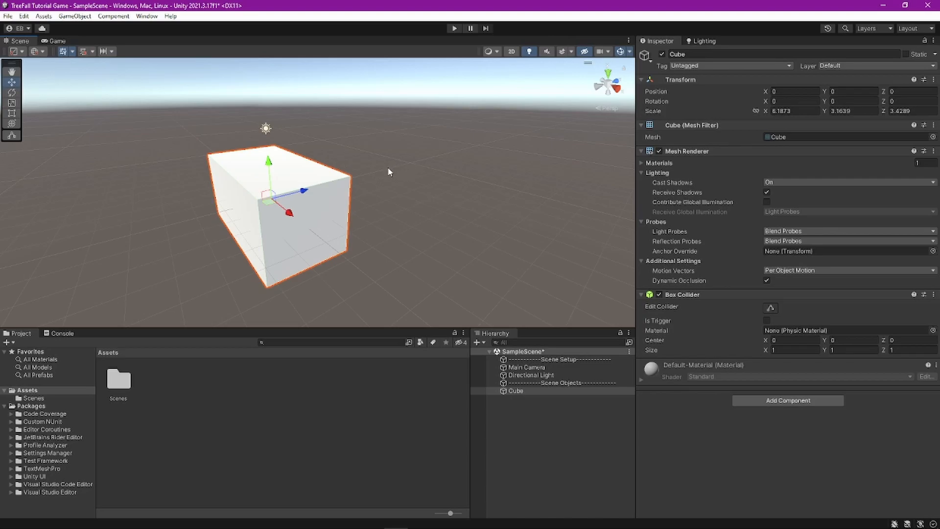
right_drag(388, 172, 428, 144)
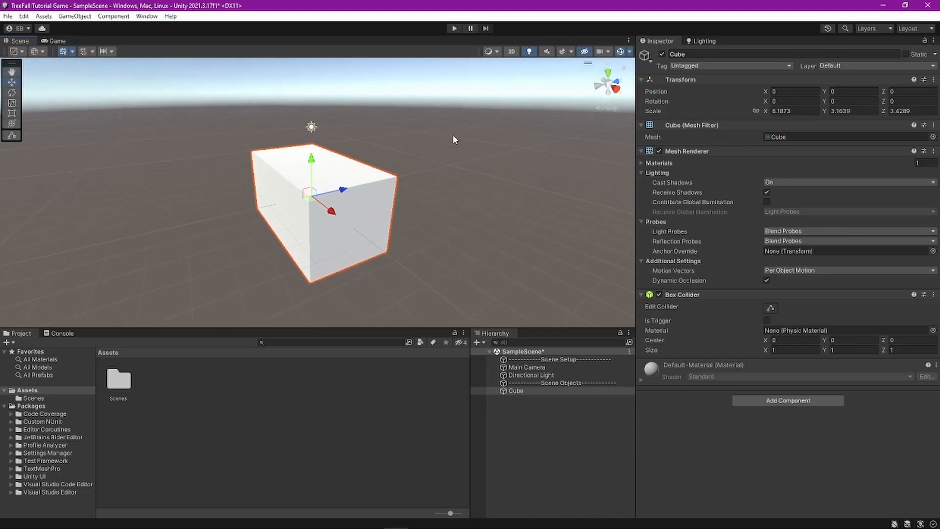
Step: Reset the cube's scale to 1 on X, Y and Z
click(790, 110)
text(1)
key(Tab)
text(1)
key(Tab)
text(1)
right_drag(455, 140, 398, 175)
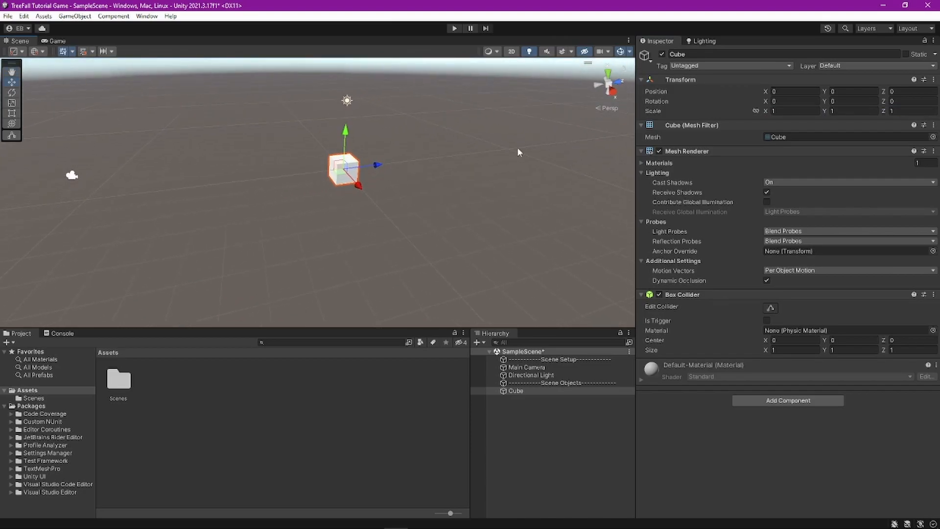
Step: Set the cube's scale to 10 on X, Y and Z
click(783, 112)
text(10)
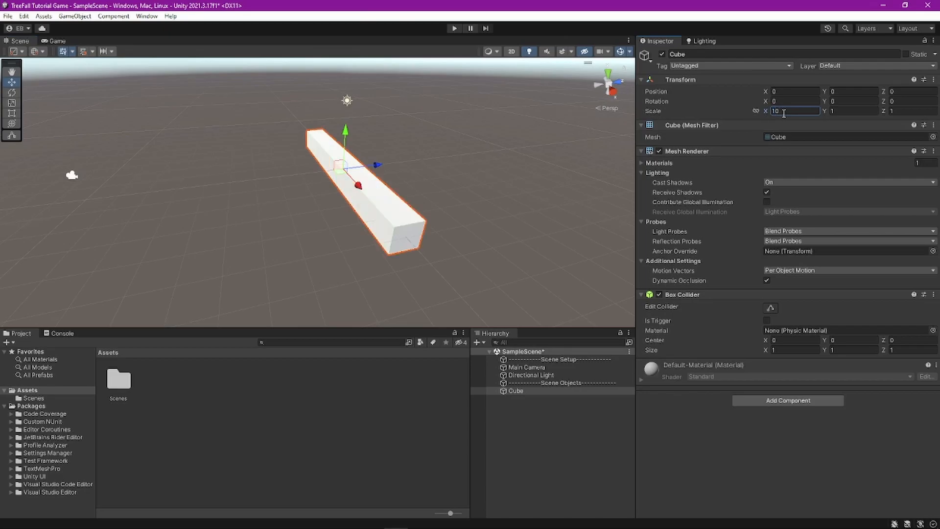
key(Tab)
text(10)
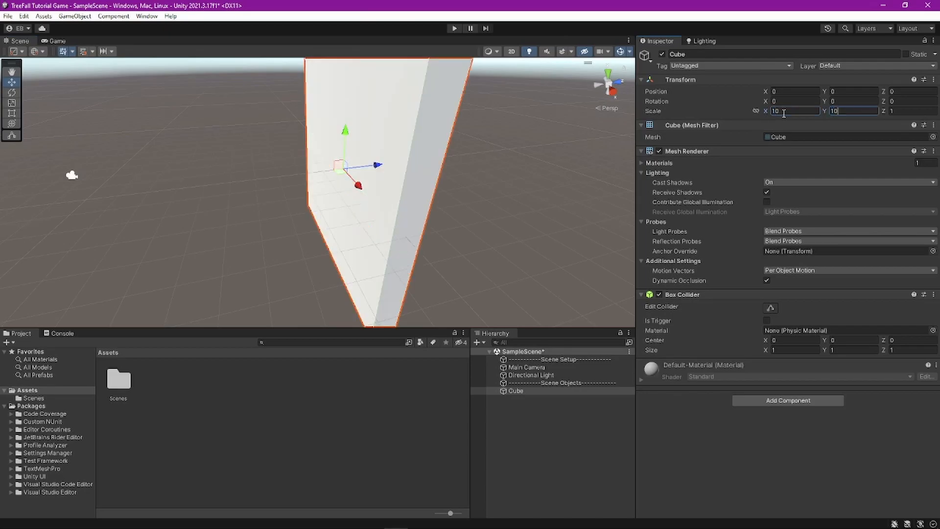
key(Tab)
text(10)
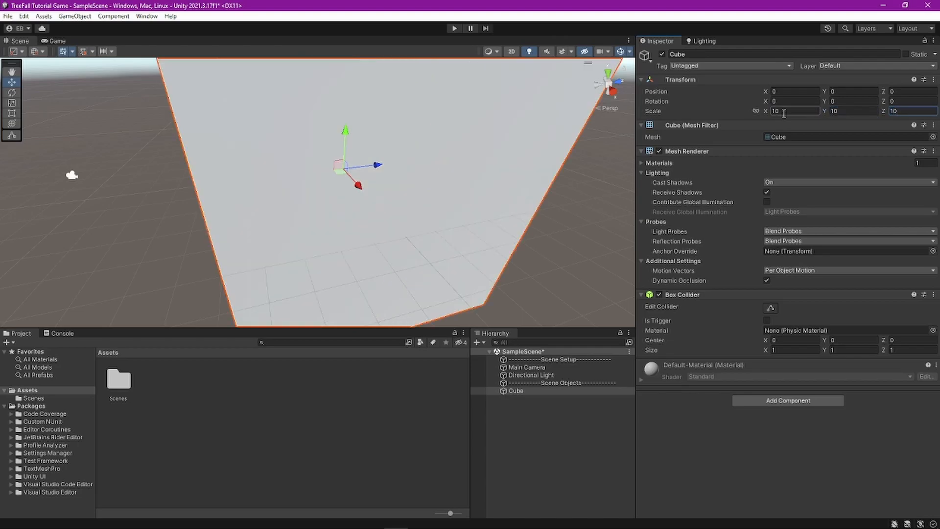
Step: Flatten the cube into a slab by setting its Y scale to 1, and select the Main Camera
key(s)
right_drag(309, 187, 368, 156)
key(a)
click(867, 110)
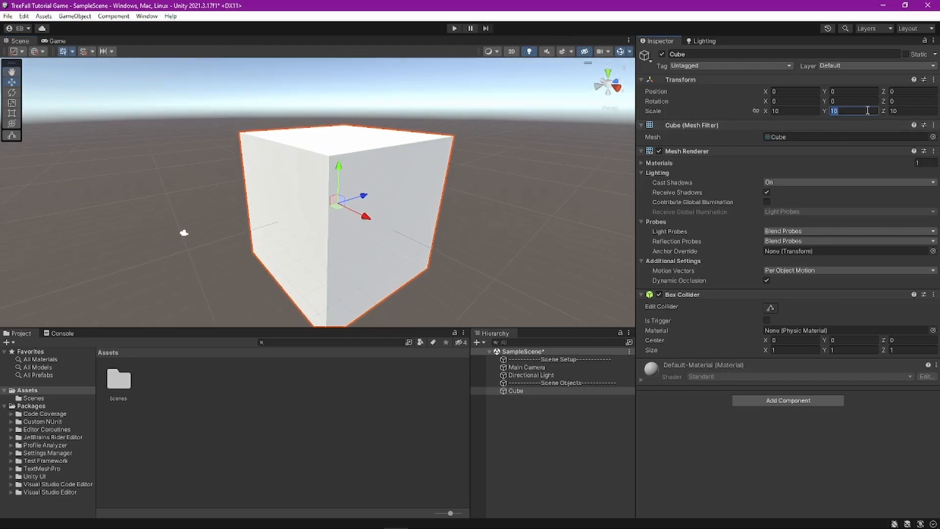
text(1)
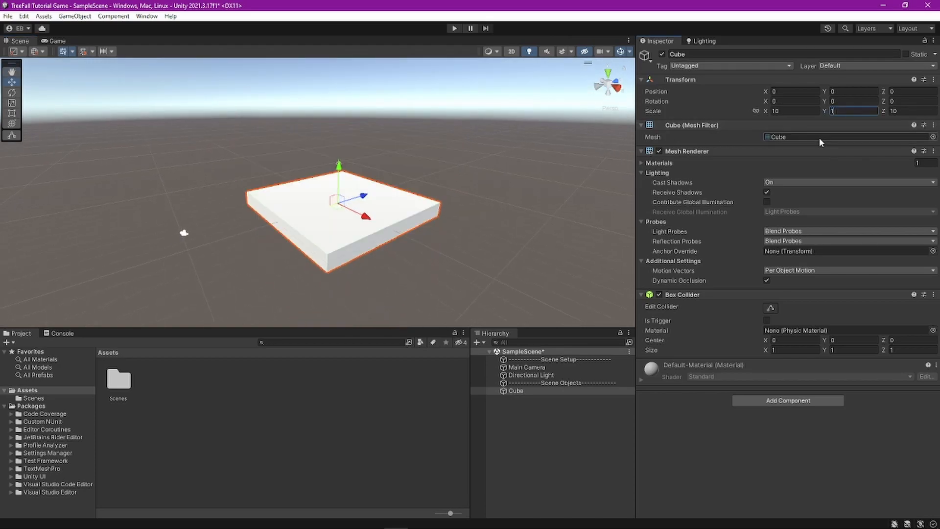
right_drag(206, 175, 212, 193)
key(w)
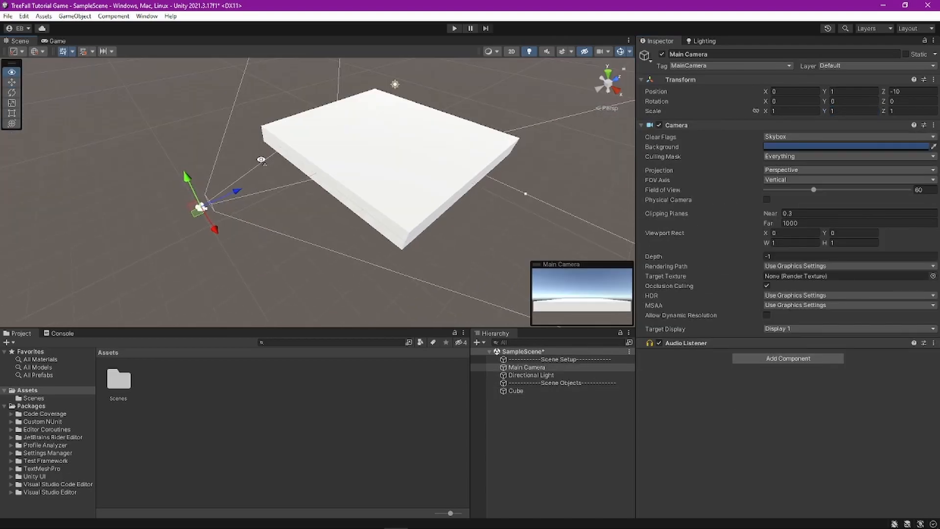
Step: Try a Y position of 10 for the Main Camera, and bring it back to about 1
right_drag(261, 159, 261, 160)
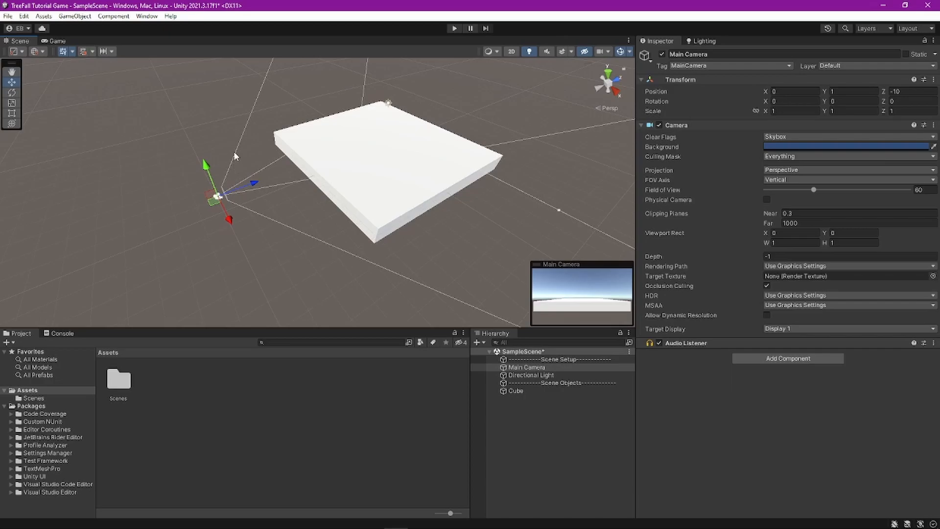
click(835, 92)
double_click(834, 92)
text(0)
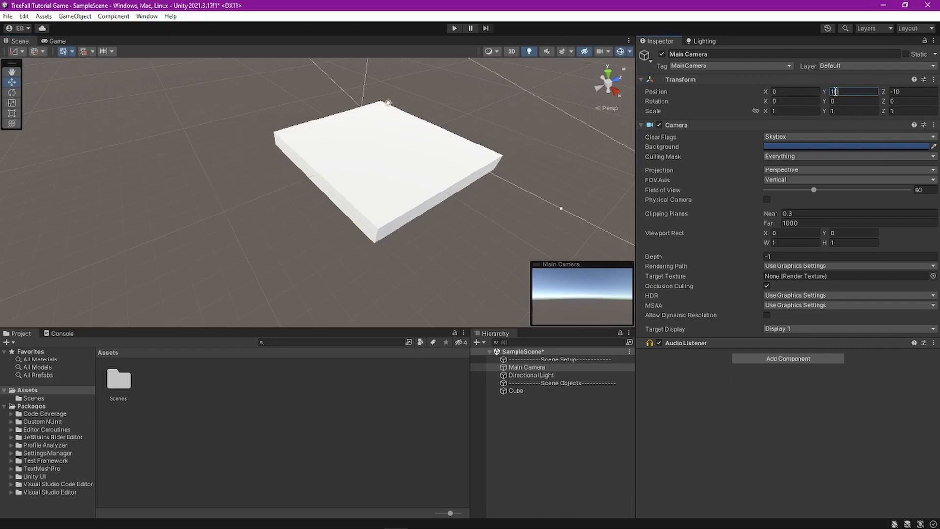
key(BackSpace)
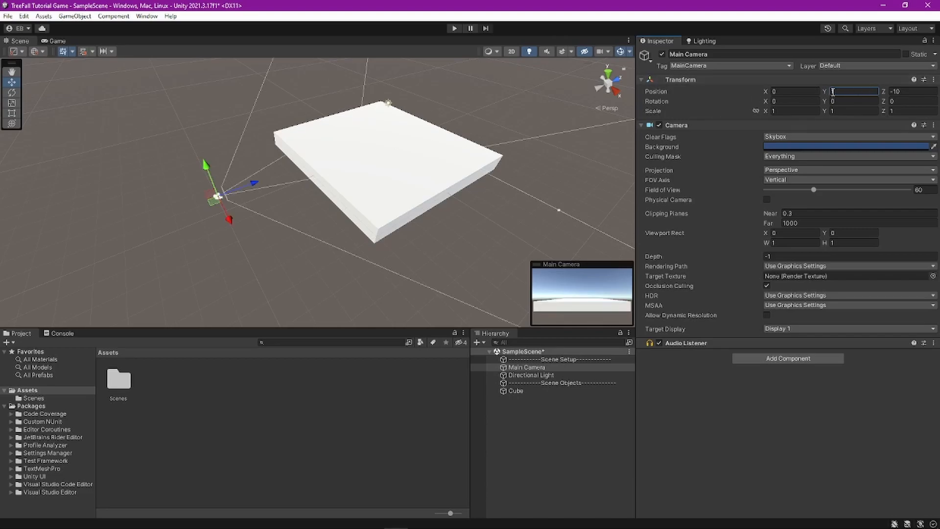
mouse_move(825, 90)
mouse_down()
mouse_move(852, 90)
mouse_move(798, 91)
mouse_move(896, 94)
mouse_move(828, 101)
mouse_up()
Step: Try moving the Main Camera up to about Y 2.82, undo the move and set its Y position to 1
drag(206, 161, 200, 128)
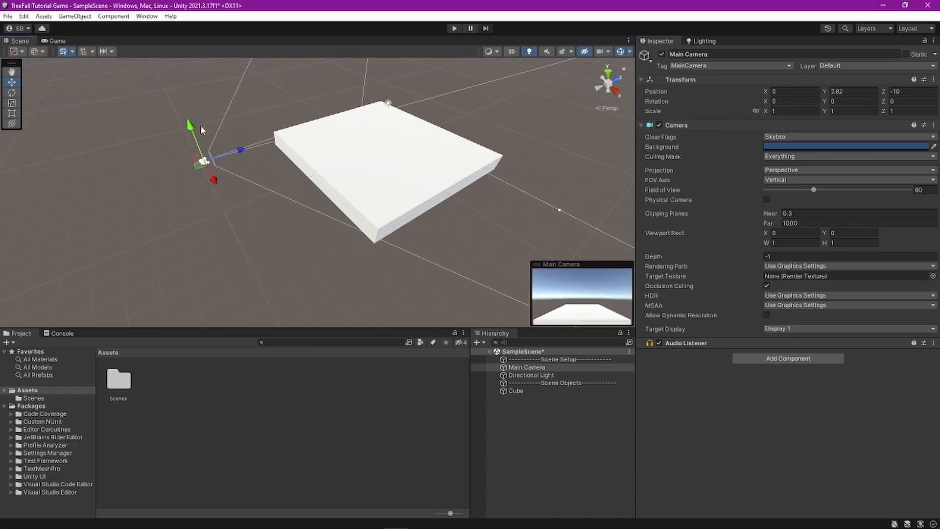
key(ctrl+z)
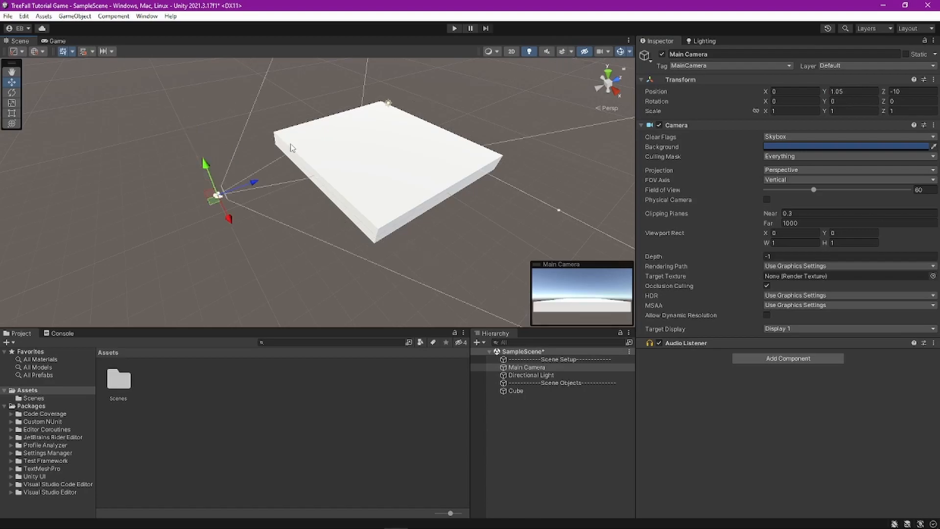
mouse_move(335, 121)
alt+mouse_down()
mouse_move(325, 117)
mouse_move(332, 121)
alt+mouse_up()
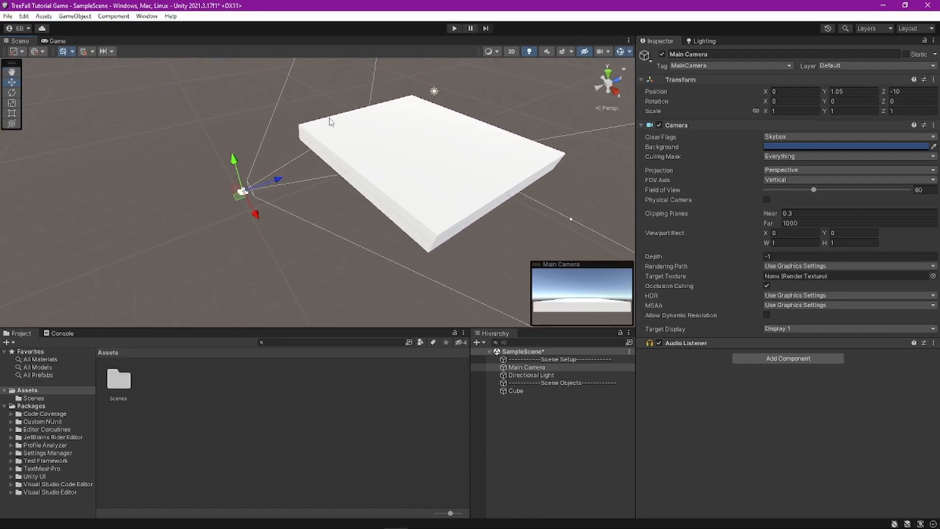
click(857, 92)
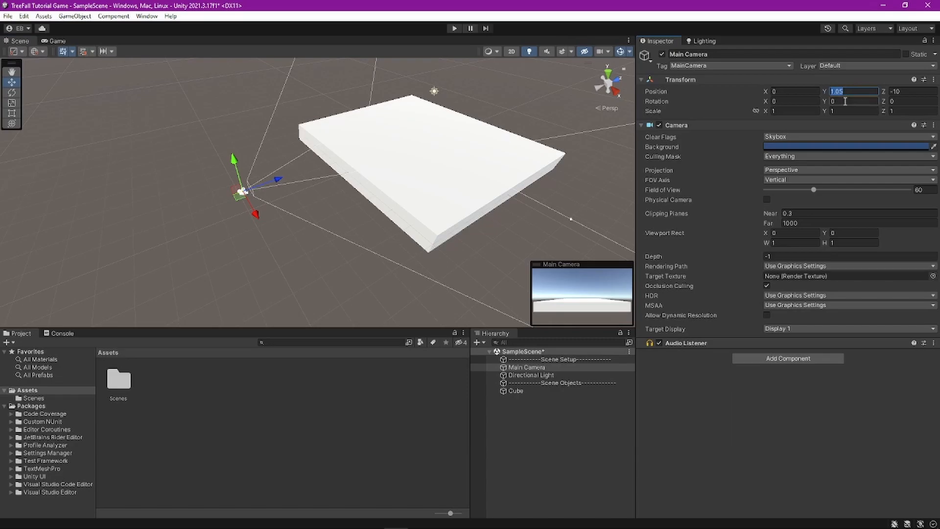
text(1)
Step: Raise the Main Camera along its vertical axis to a Y position of about 3.25
right_drag(400, 155, 411, 146)
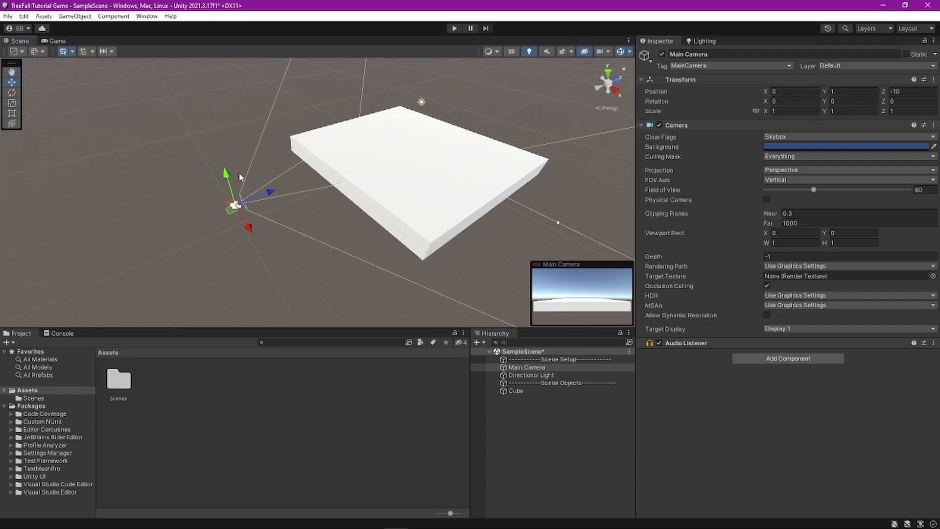
drag(226, 177, 238, 111)
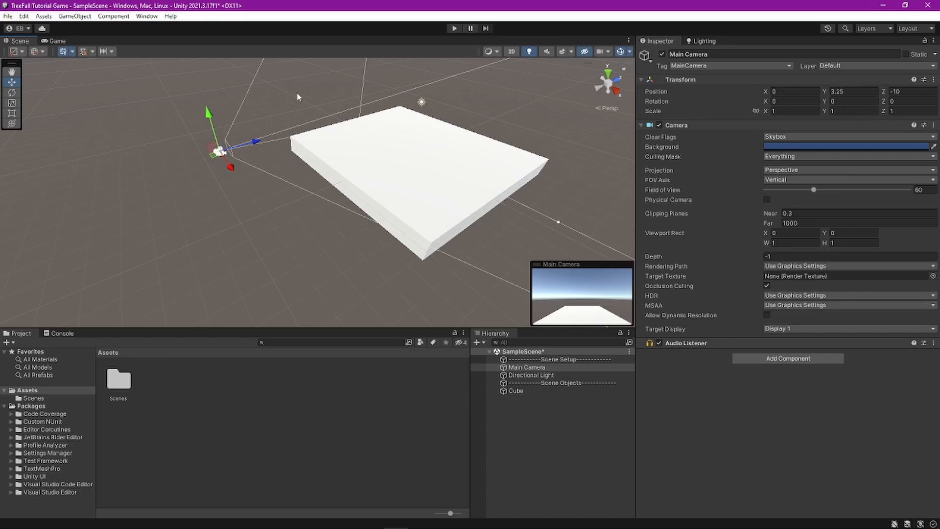
right_drag(255, 100, 363, 130)
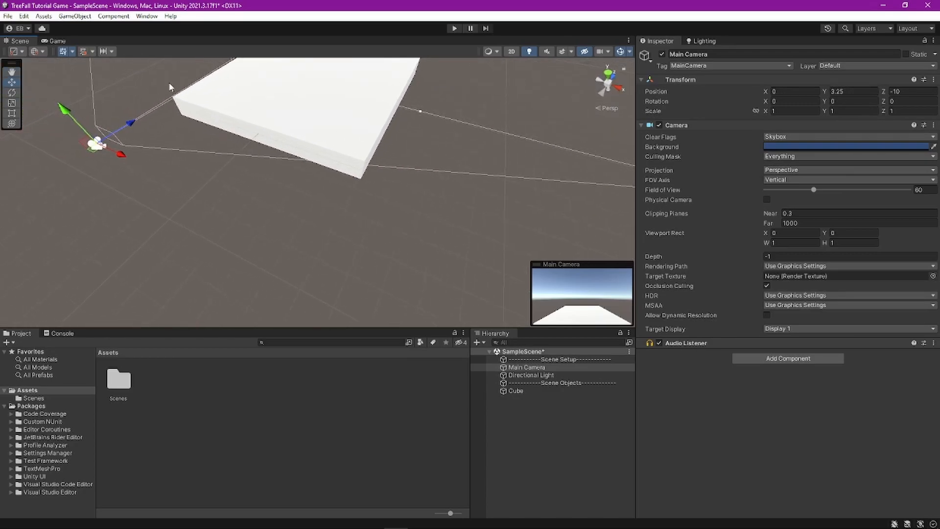
Step: Run the game to check how the Main Camera frames the platform, and stop play mode
click(455, 28)
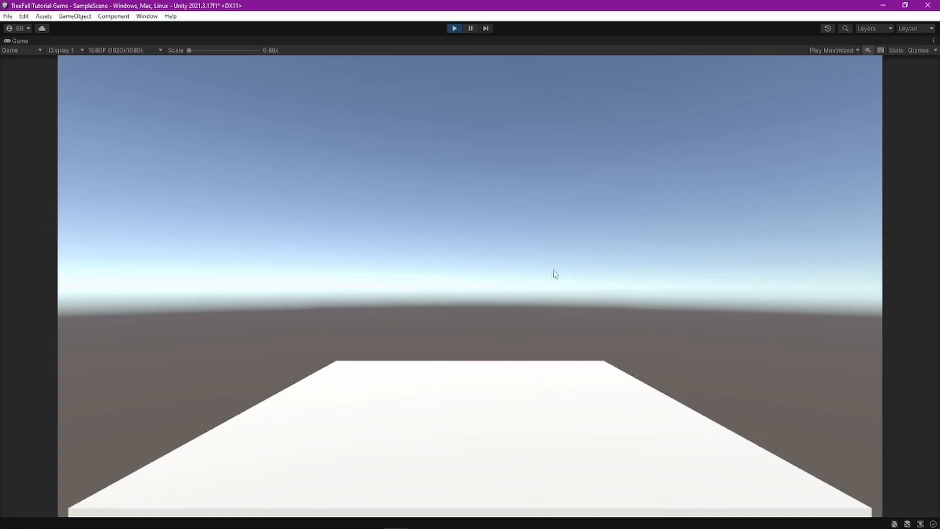
click(454, 28)
right_drag(286, 220, 279, 140)
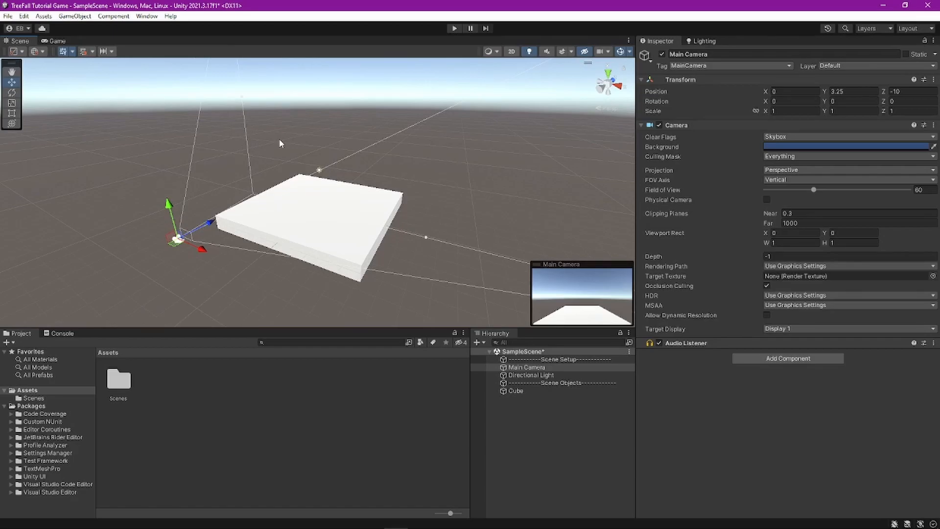